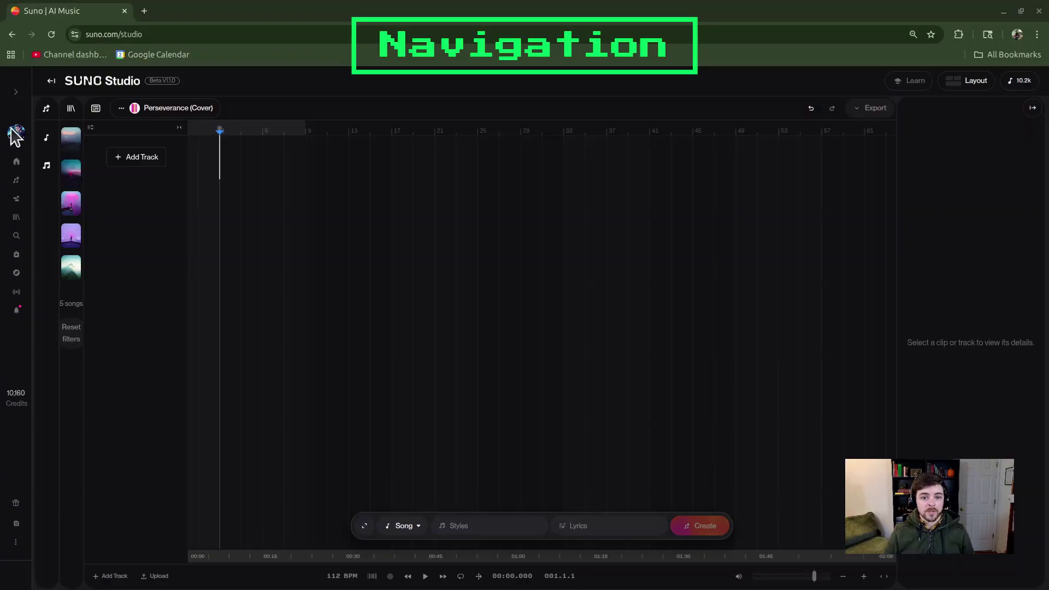
Collapse the site navigation sidebar and expand the song library beside the timeline
click(22, 203)
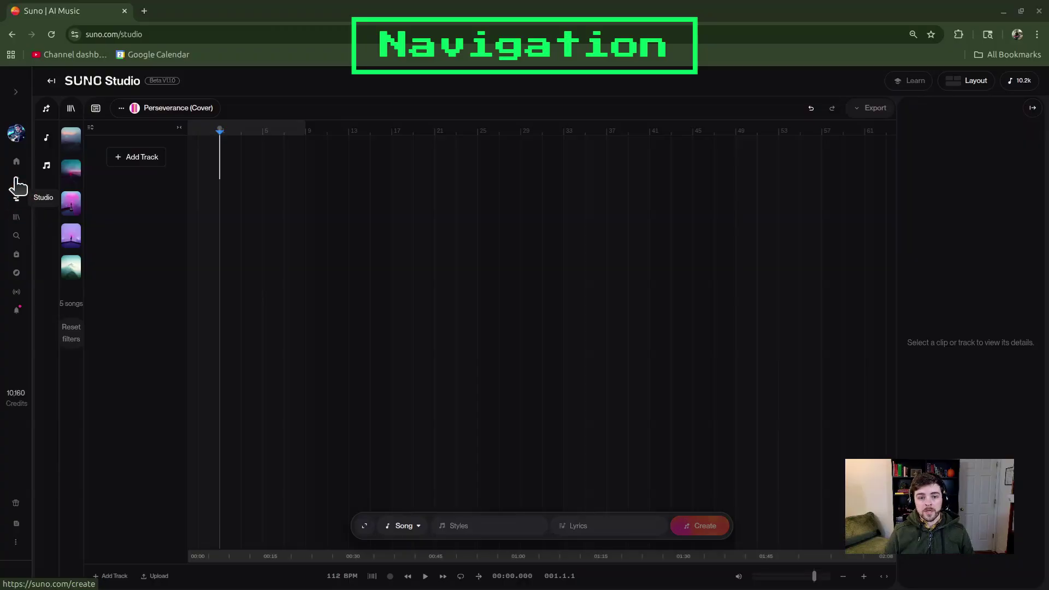
click(51, 81)
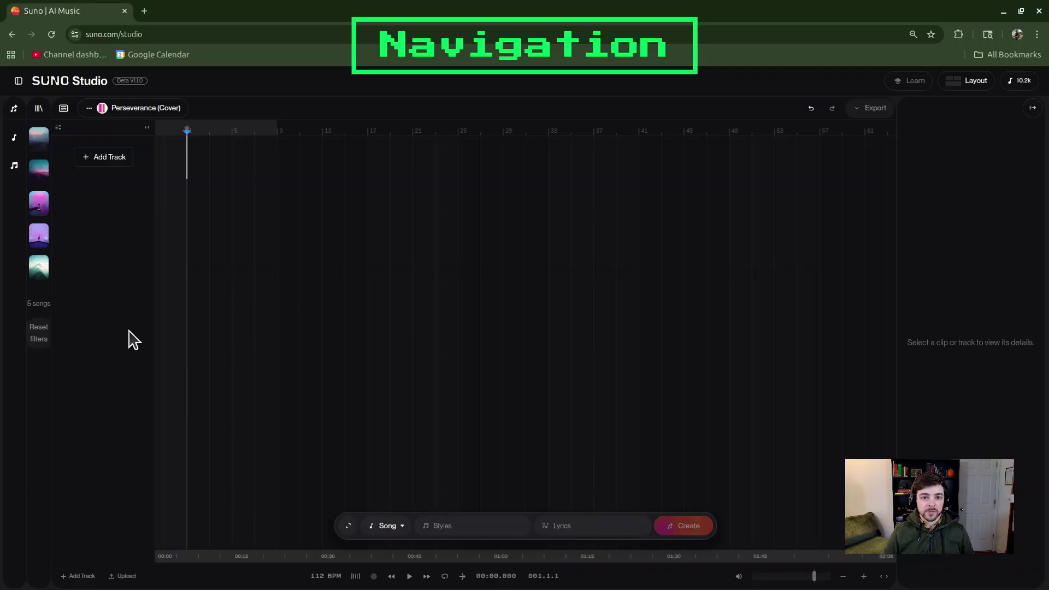
click(35, 119)
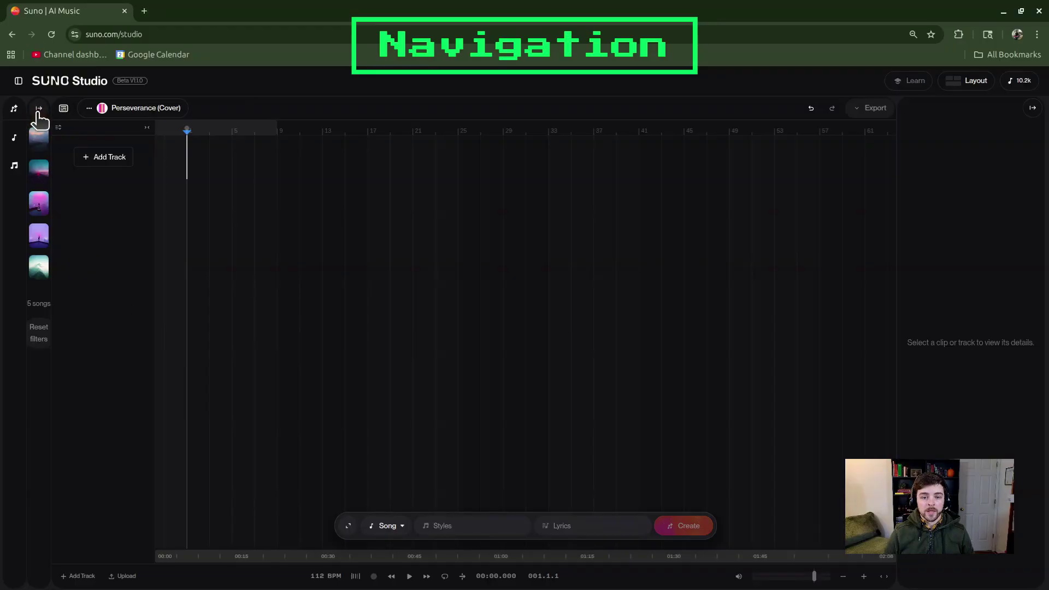
click(39, 109)
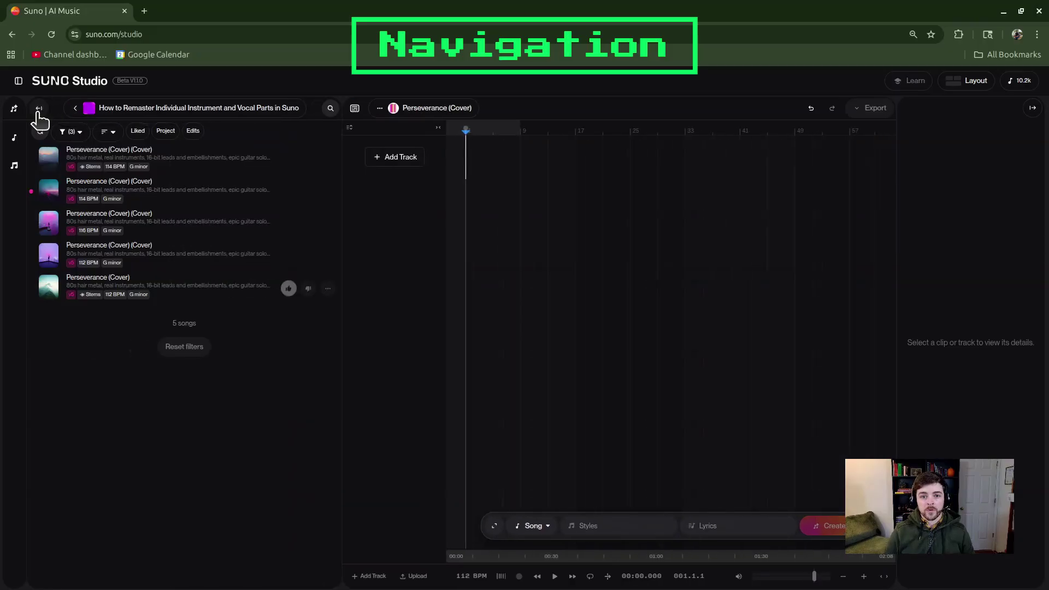
Browse the workspaces, Studio Projects and All Songs, returning to the "How to Remaster Individual Instrument and Vocal Parts in Suno" workspace
click(77, 109)
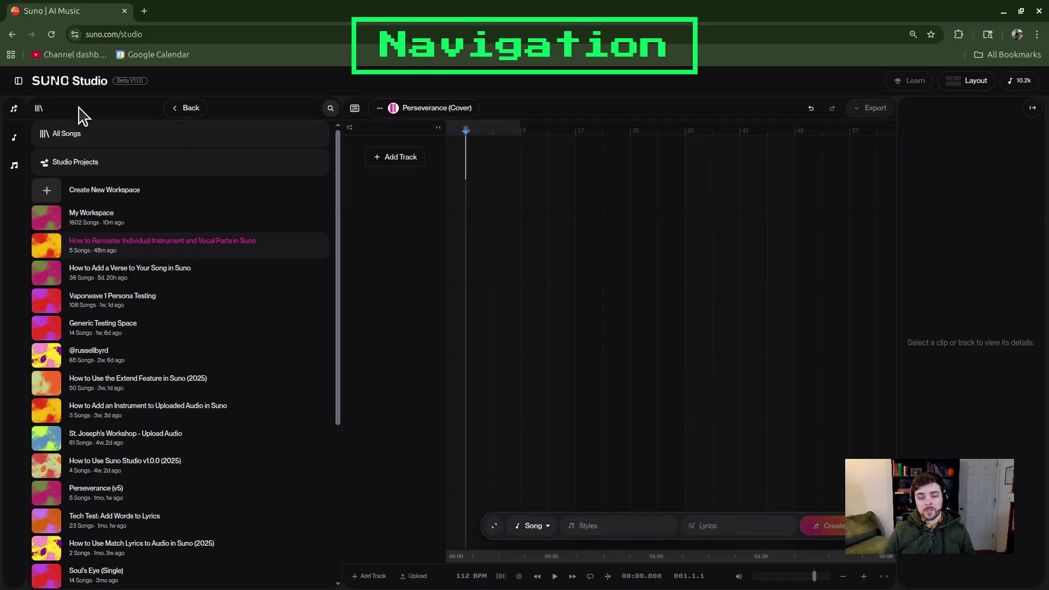
drag(340, 304, 344, 260)
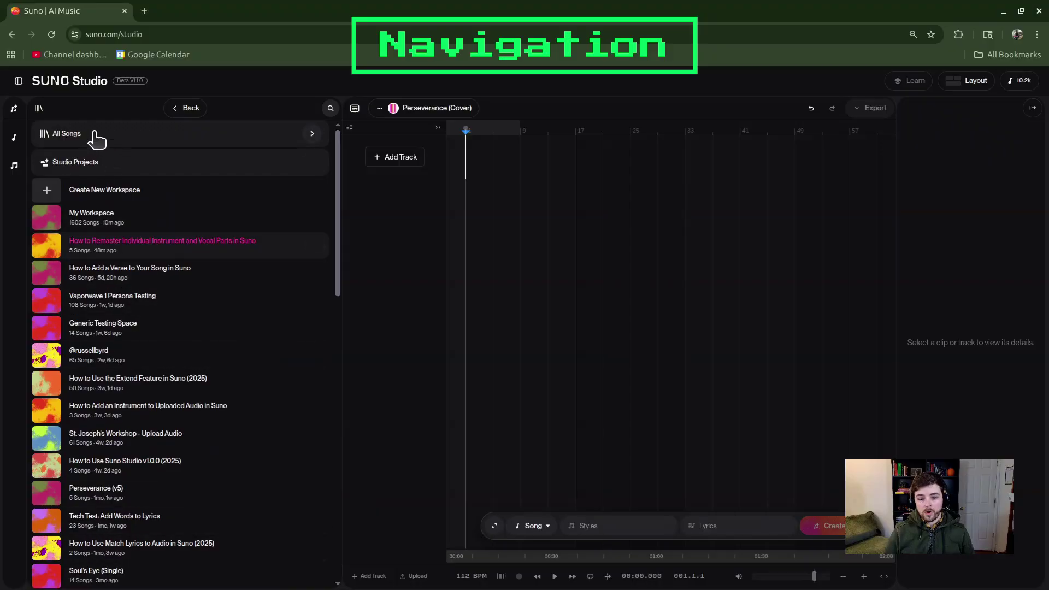
click(102, 162)
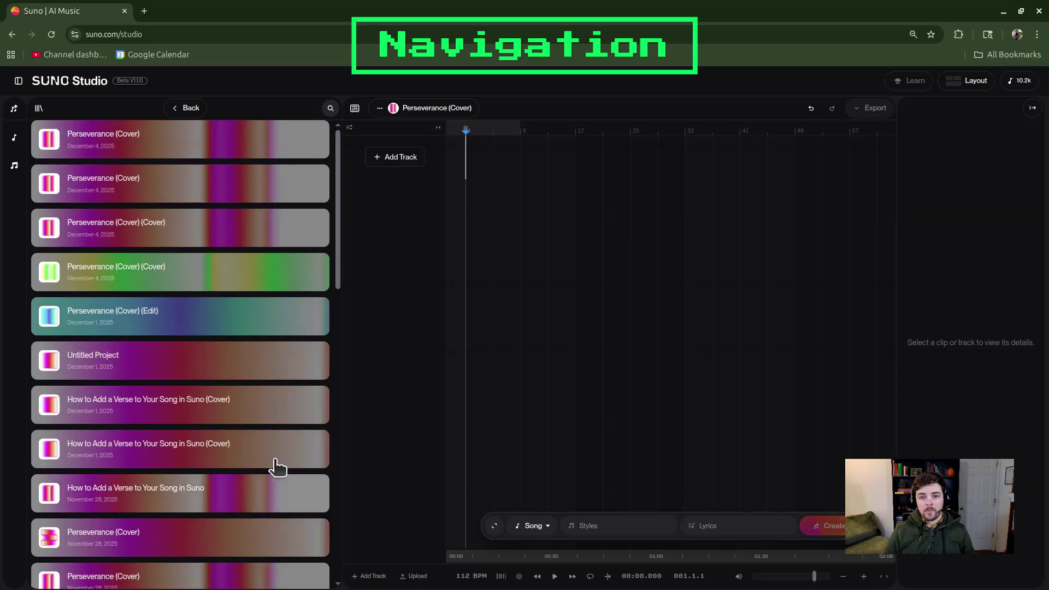
drag(335, 249, 323, 164)
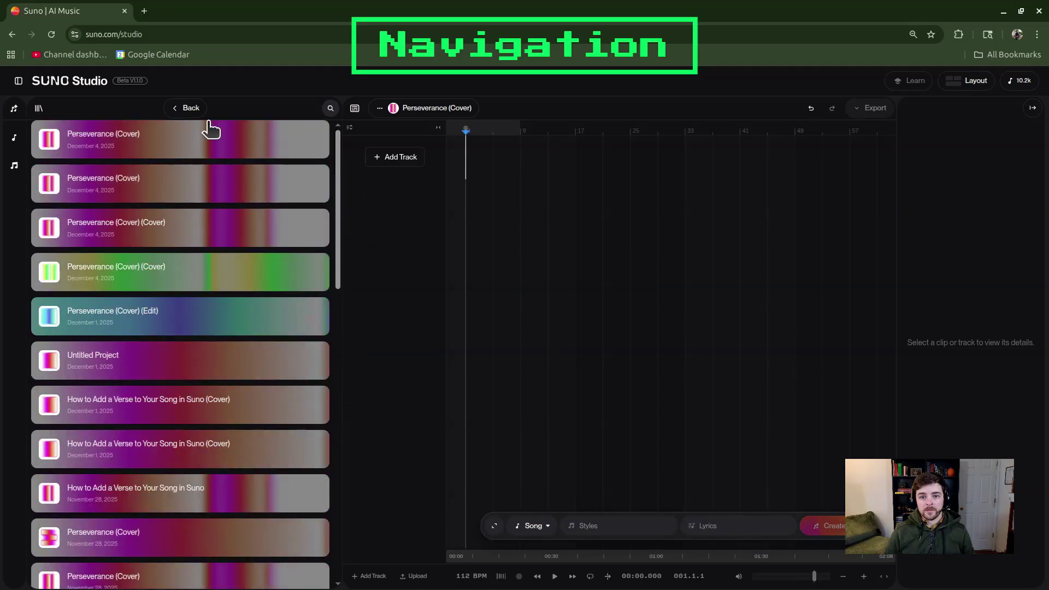
click(188, 108)
click(95, 137)
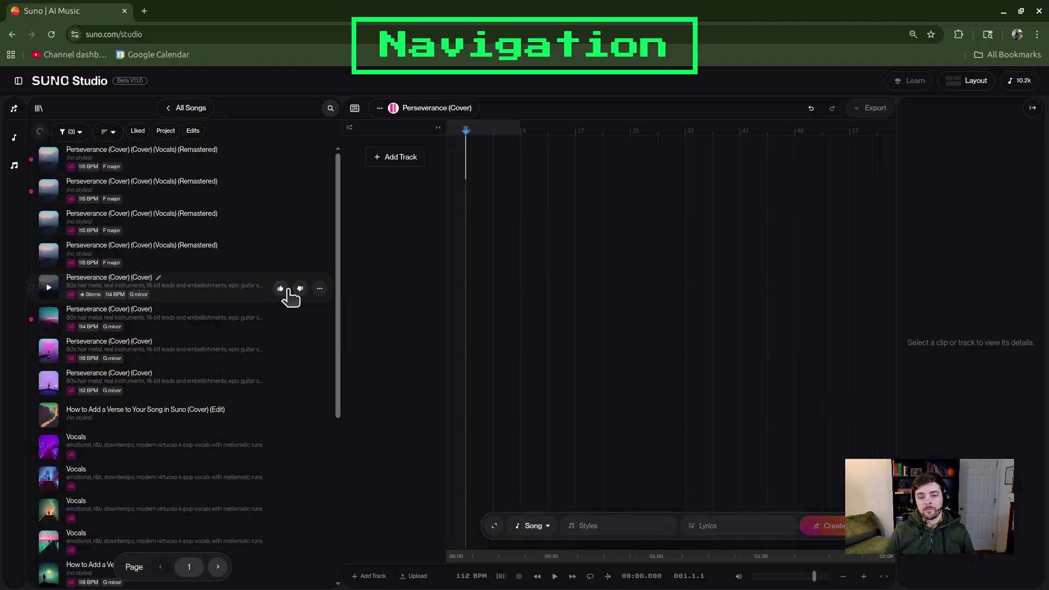
click(174, 111)
click(189, 109)
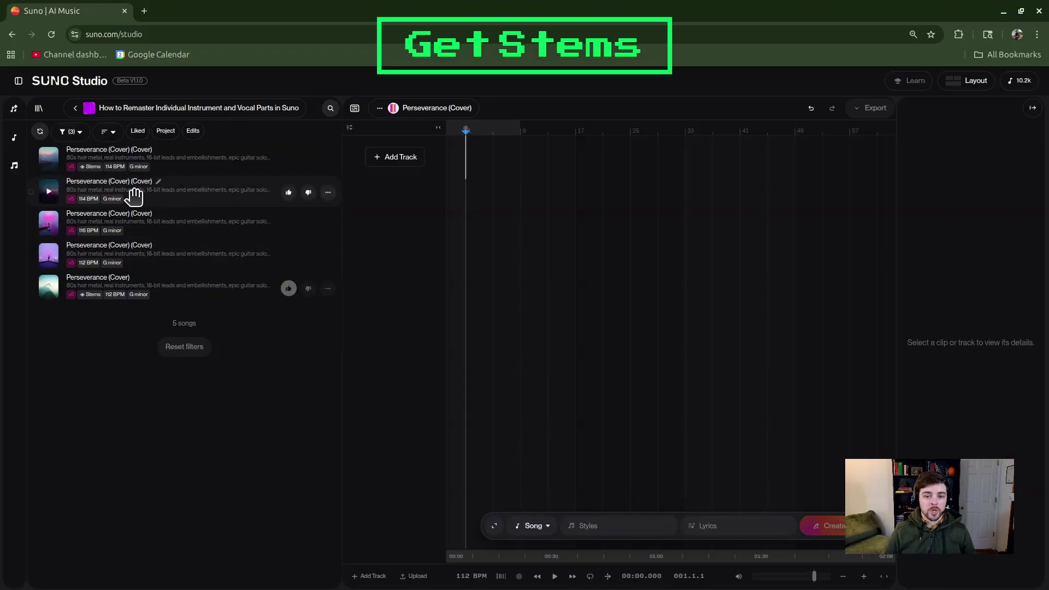
click(187, 301)
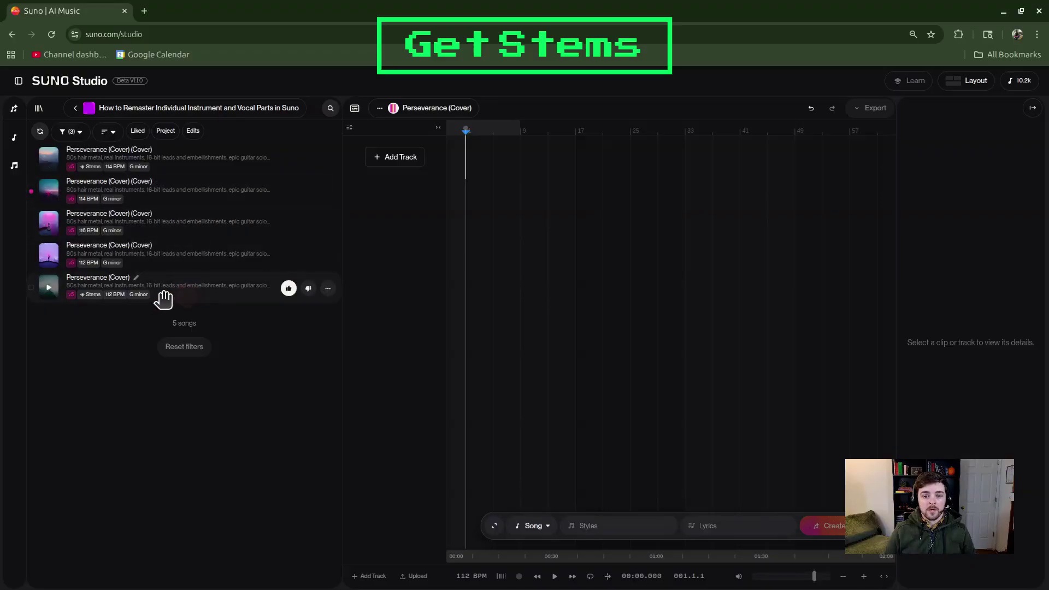
click(90, 295)
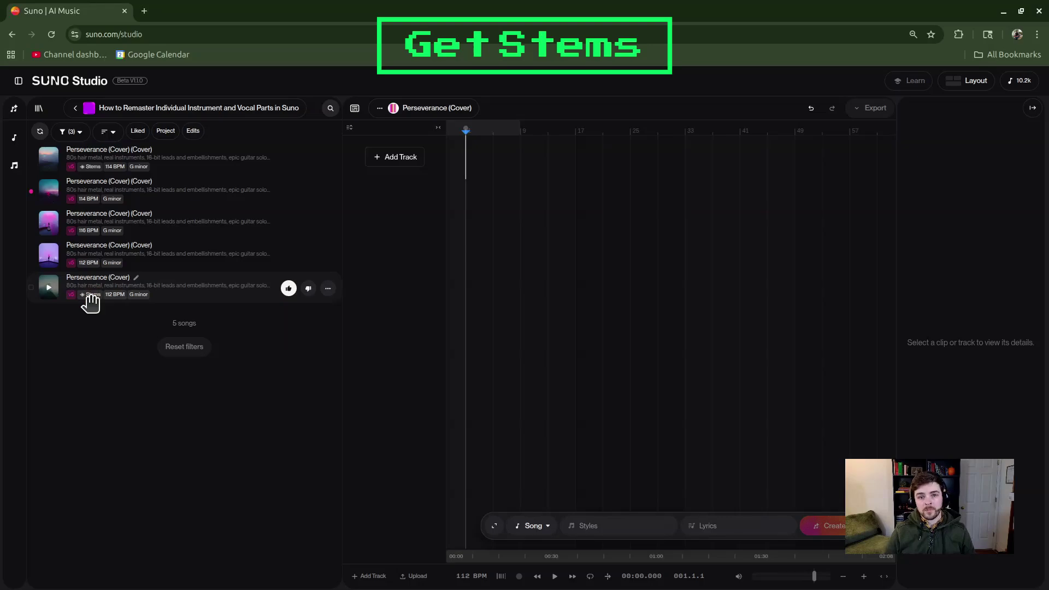
click(99, 168)
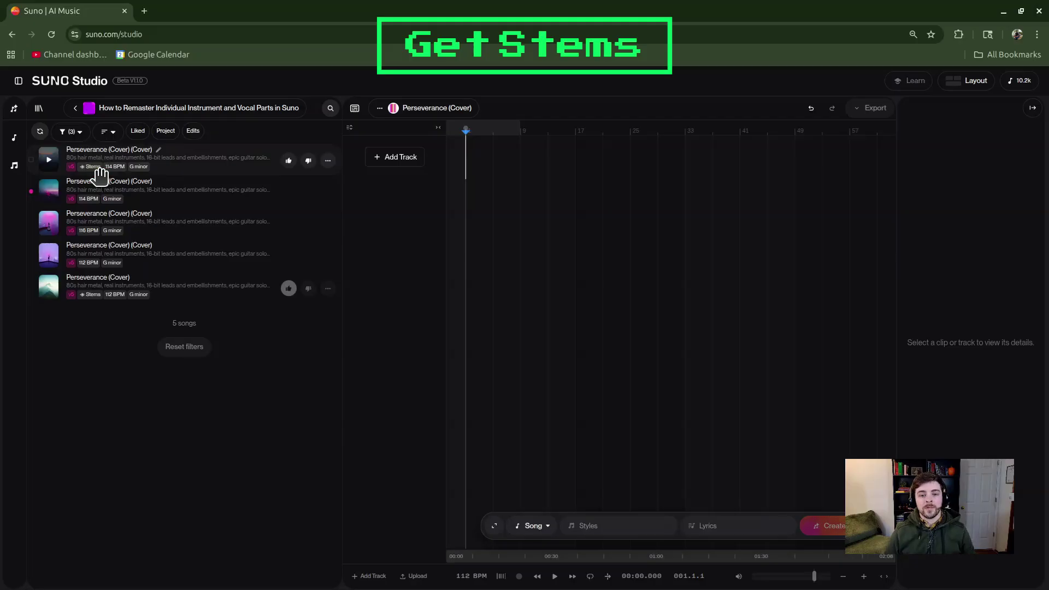
Extract all detected stems from the 114 BPM "Perseverance (Cover) (Cover)" song that has none, and check both stem versions
click(211, 194)
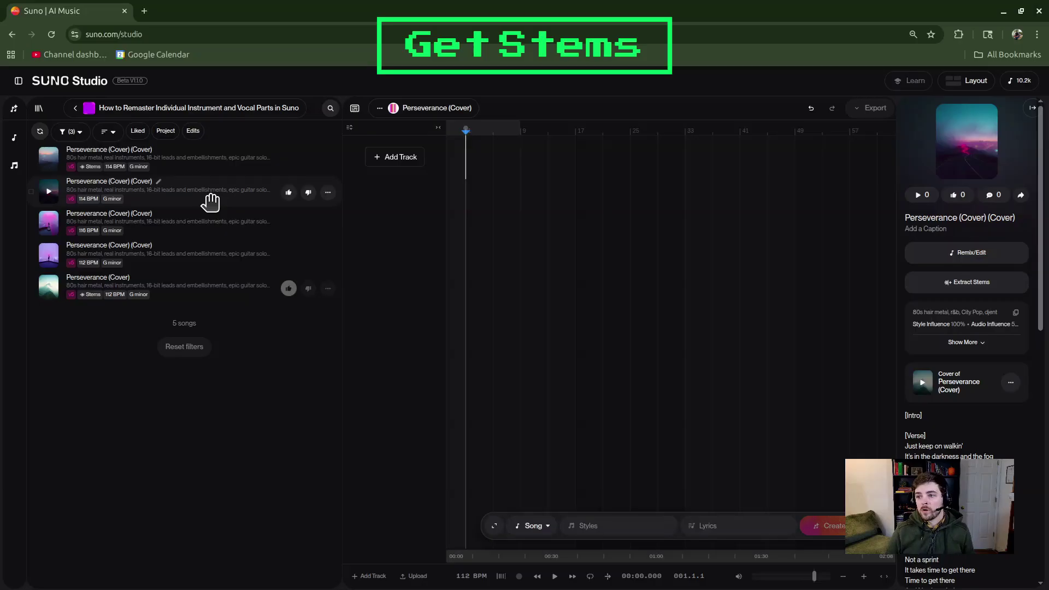
click(189, 191)
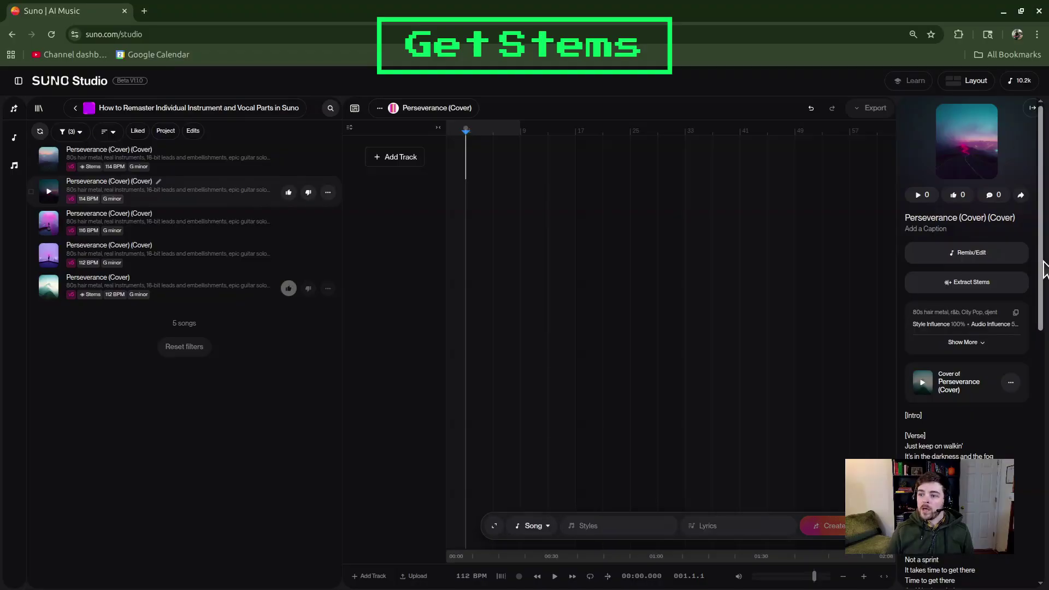
click(999, 285)
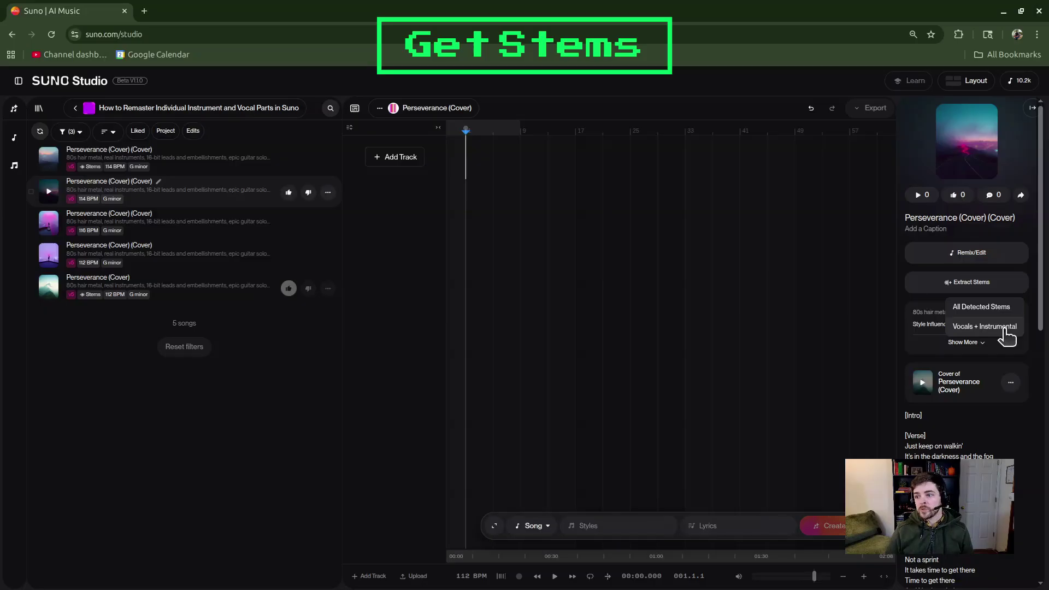
click(994, 309)
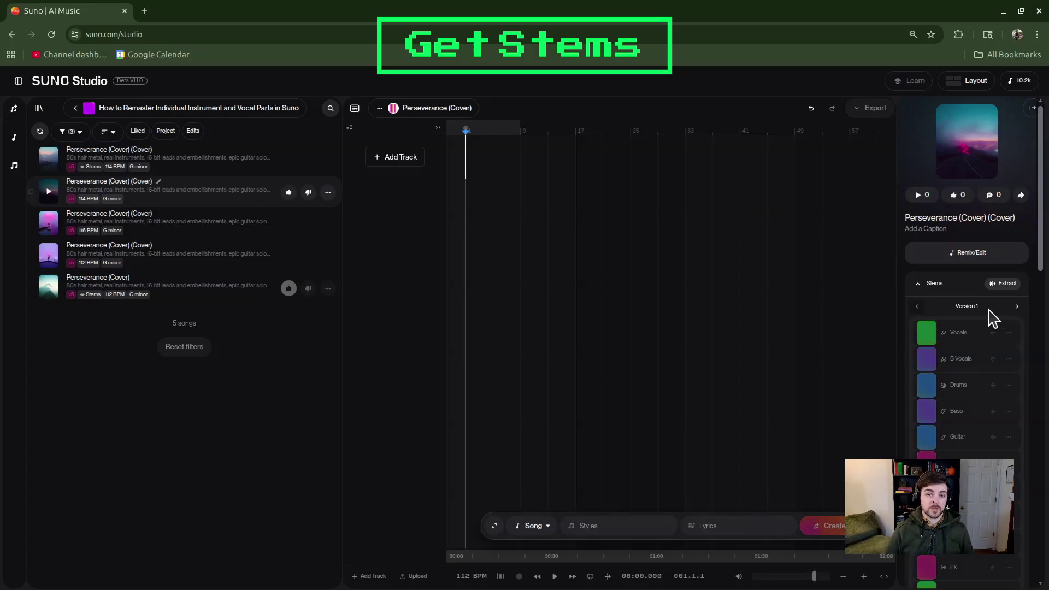
click(1017, 306)
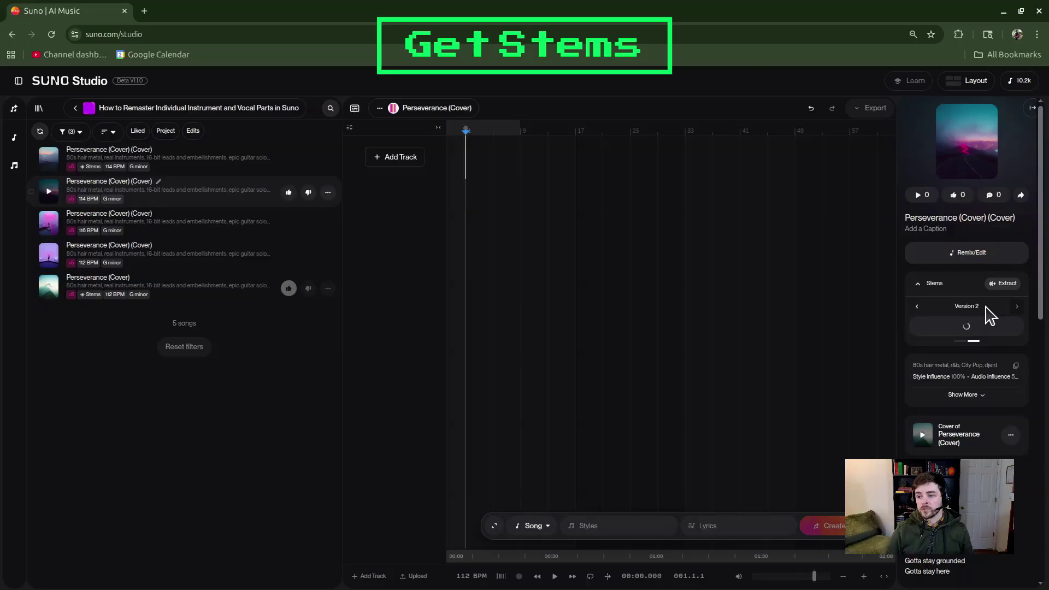
click(916, 305)
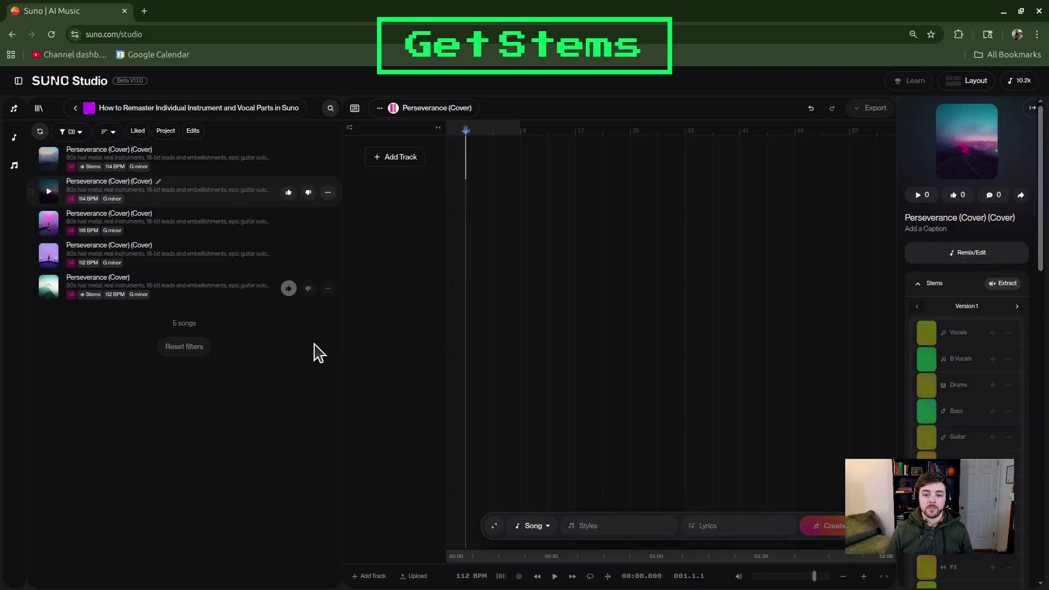
Look at the existing stems and the extraction options of the "Perseverance (Cover)" song
click(178, 294)
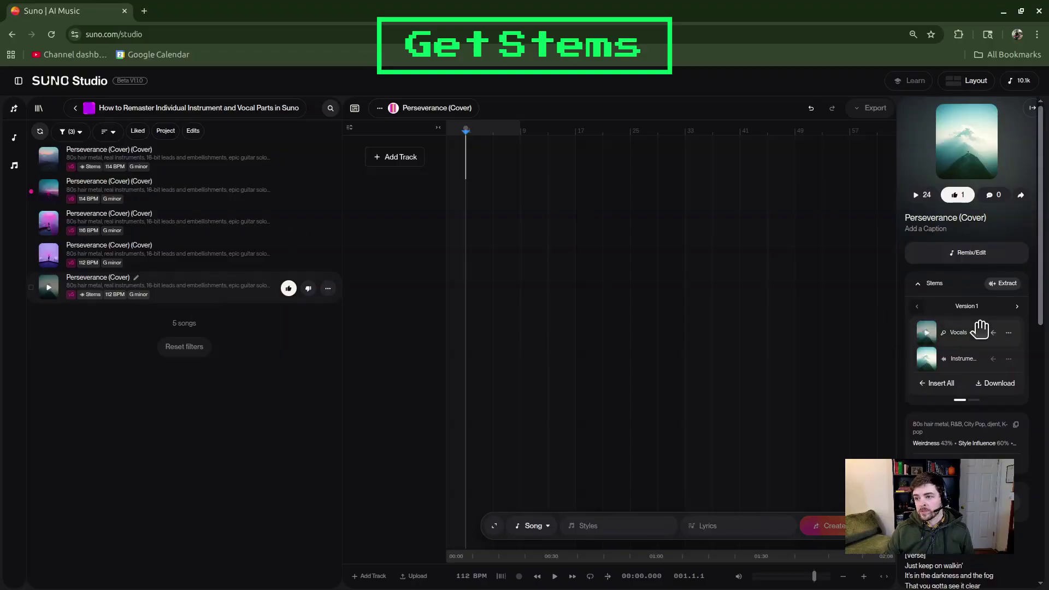
click(1008, 284)
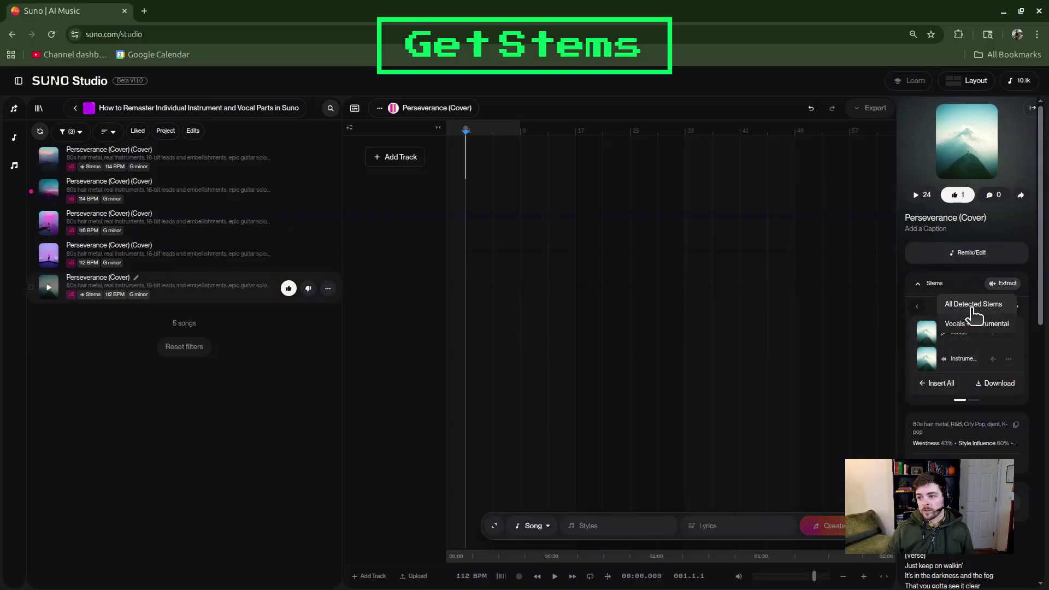
click(959, 284)
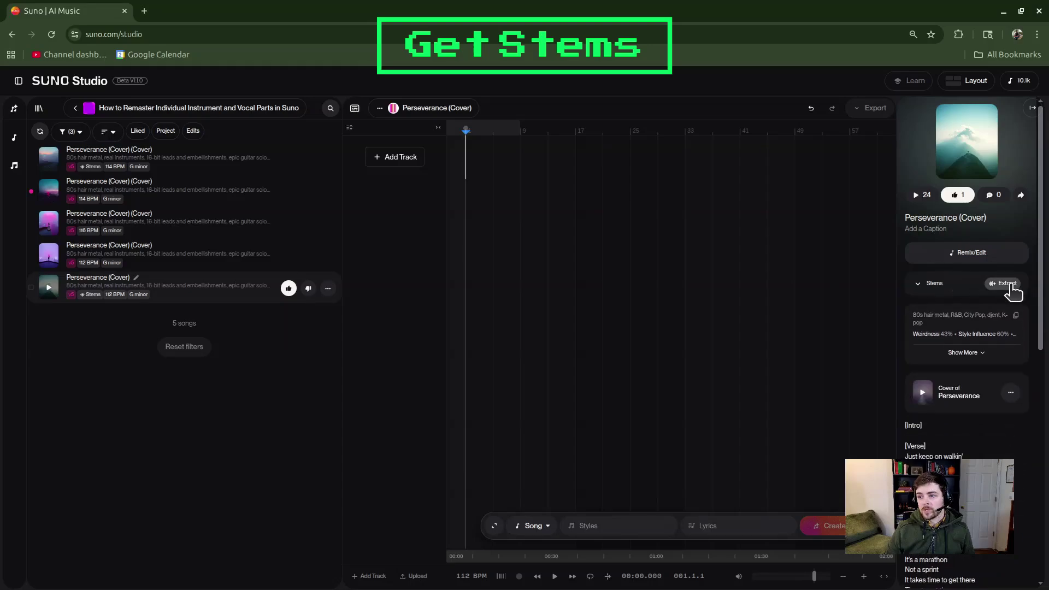
click(945, 287)
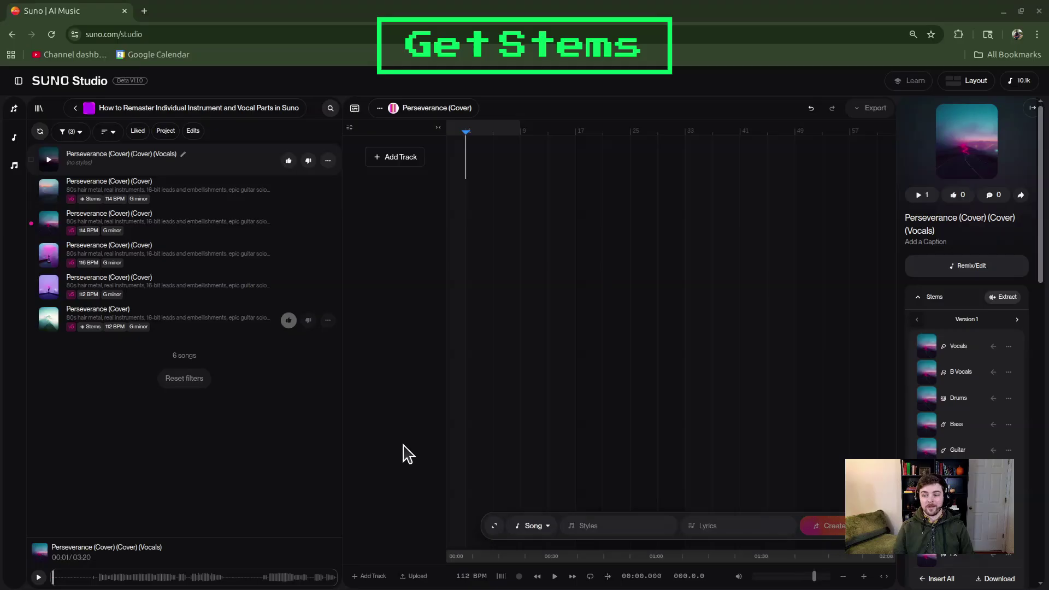
Preview the Drums and Vocals stems of "Perseverance (Cover) (Cover)", stopping playback of each
click(927, 398)
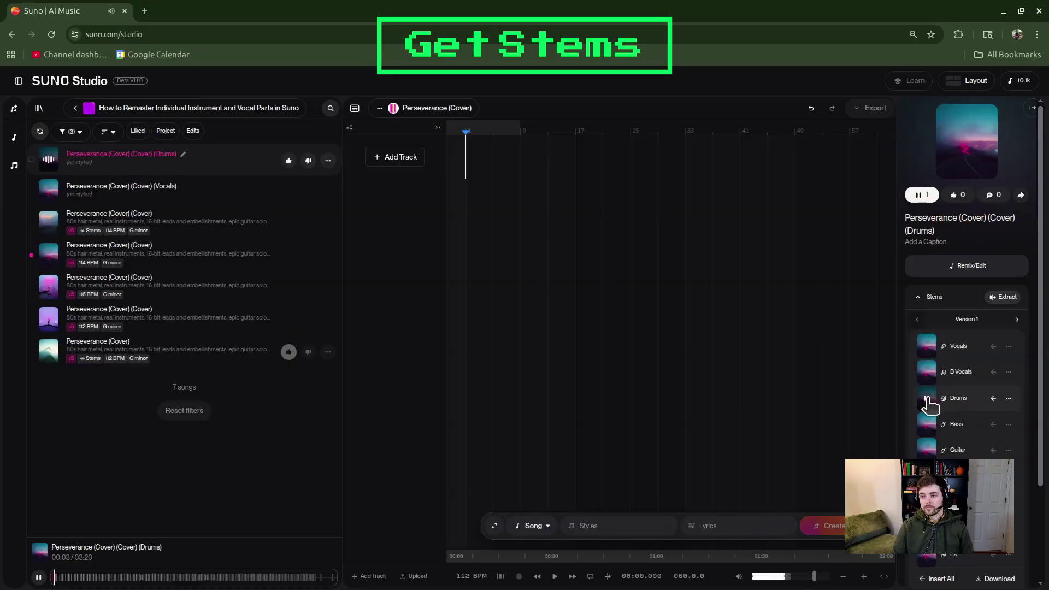
click(927, 398)
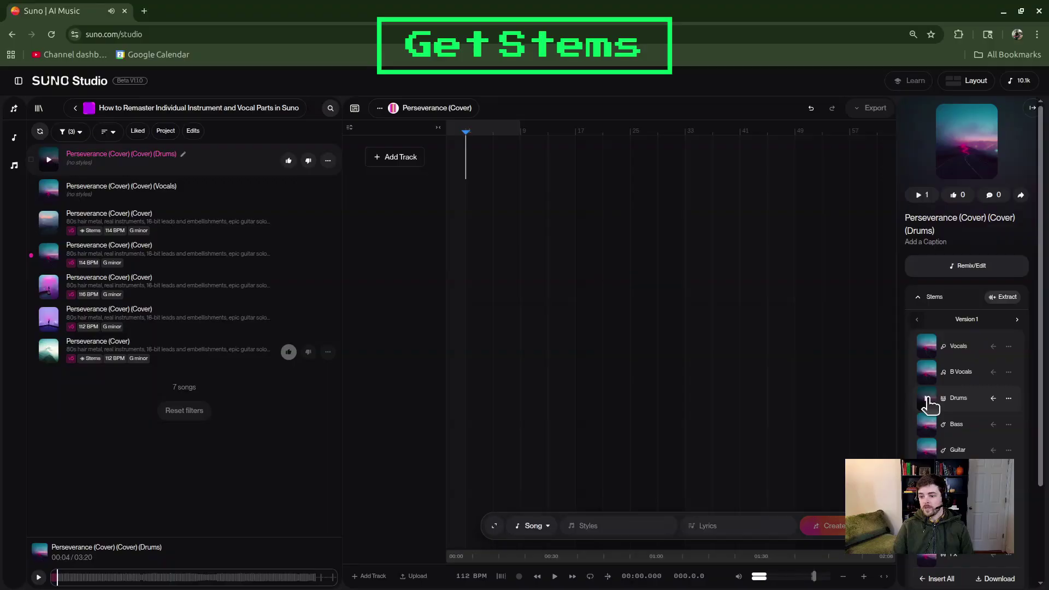
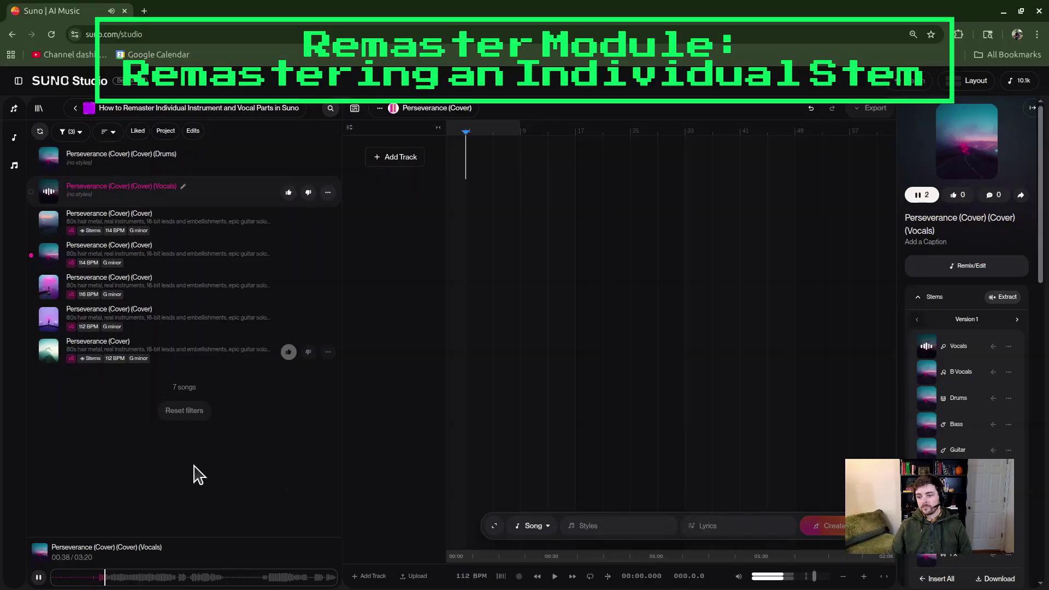
click(39, 578)
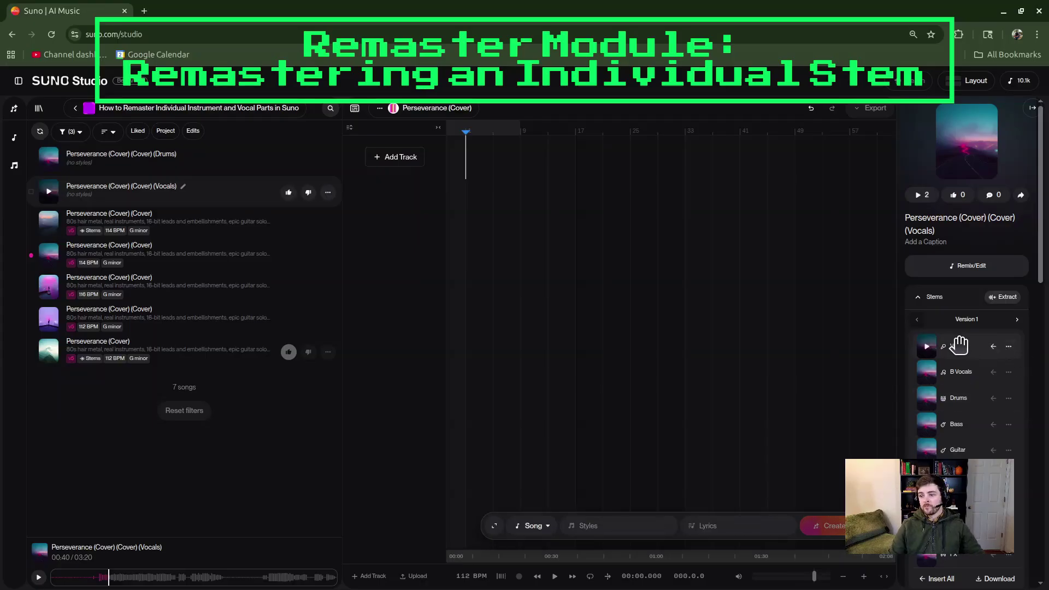
Remaster the Vocals stem of "Perseverance (Cover) (Cover)" using model v5 with High variations strength
click(1008, 346)
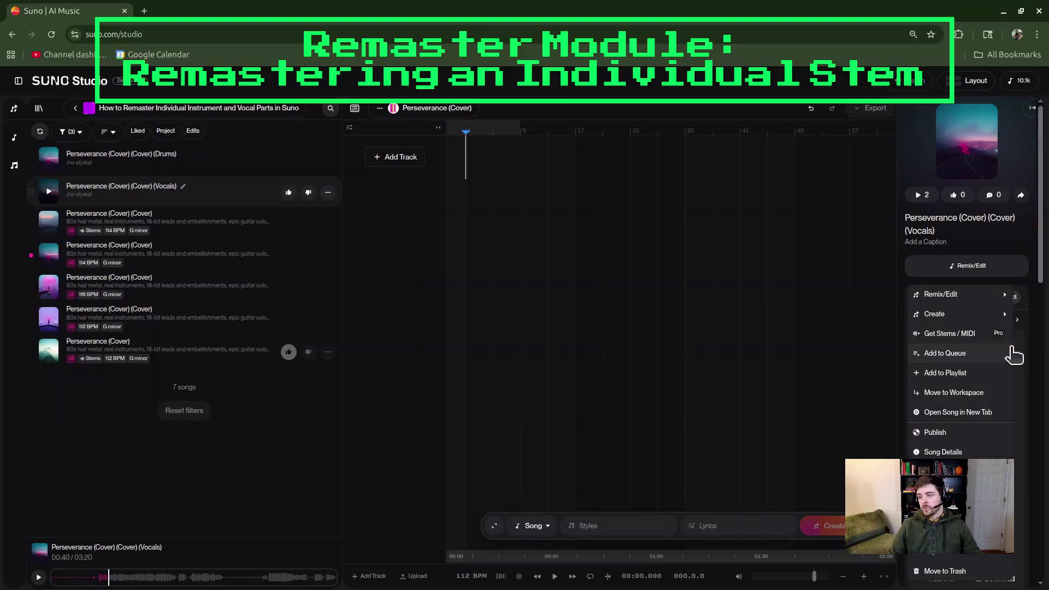
mouse_move(966, 319)
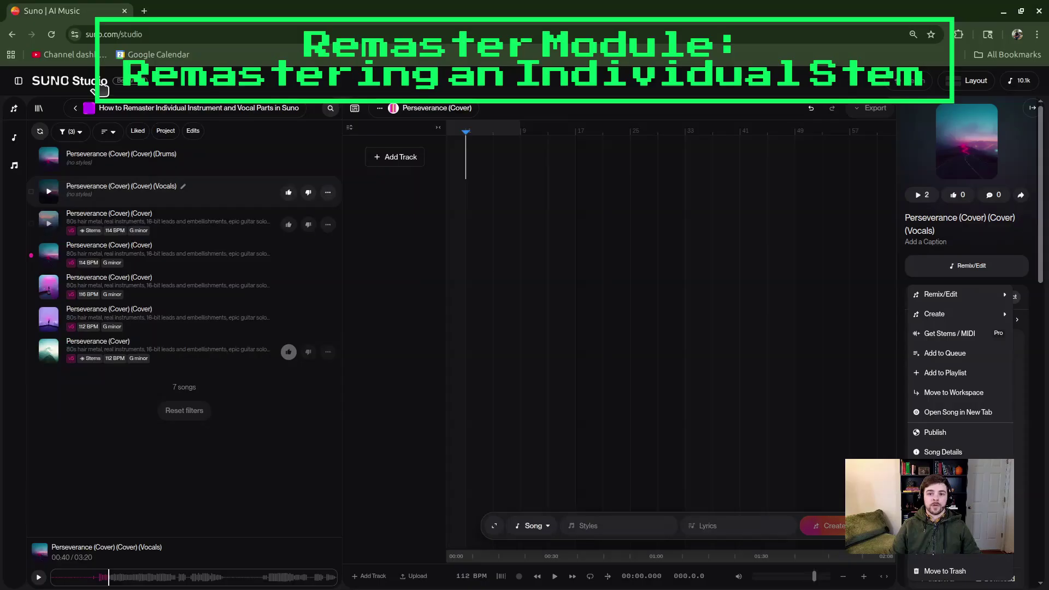
click(328, 200)
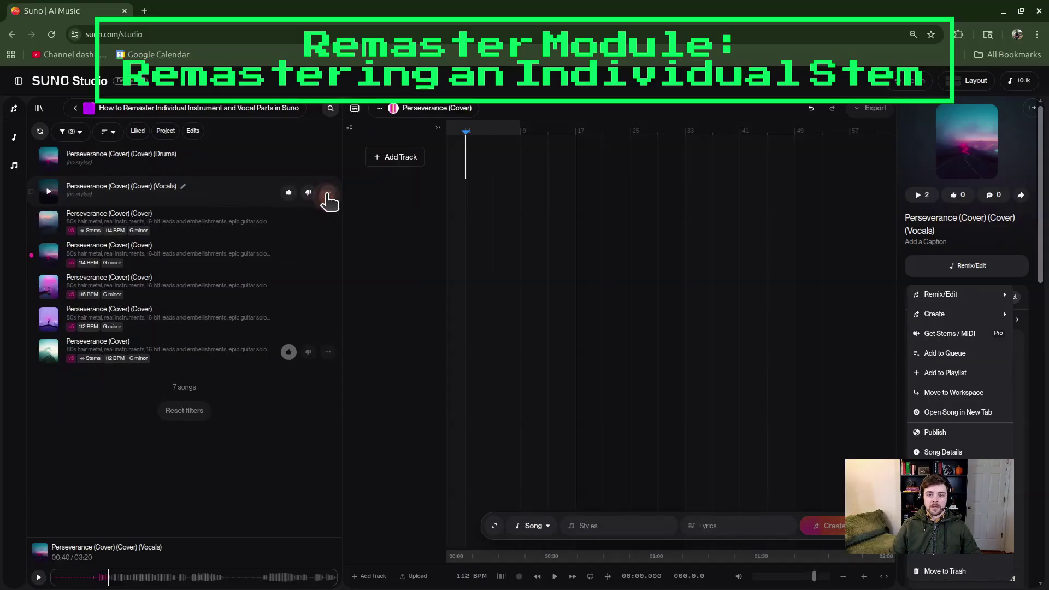
mouse_move(311, 233)
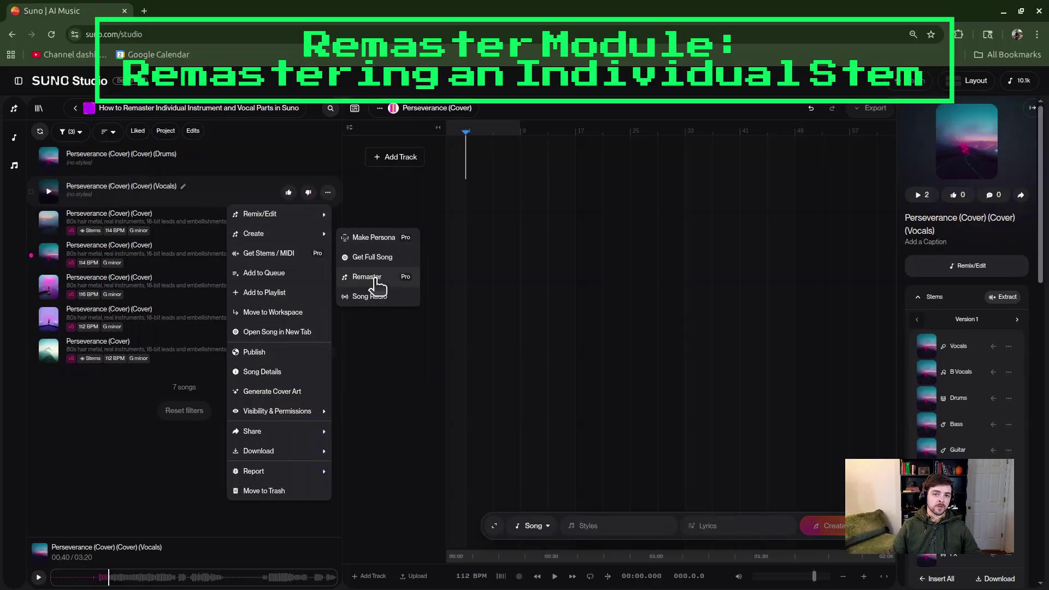
click(987, 346)
mouse_move(292, 239)
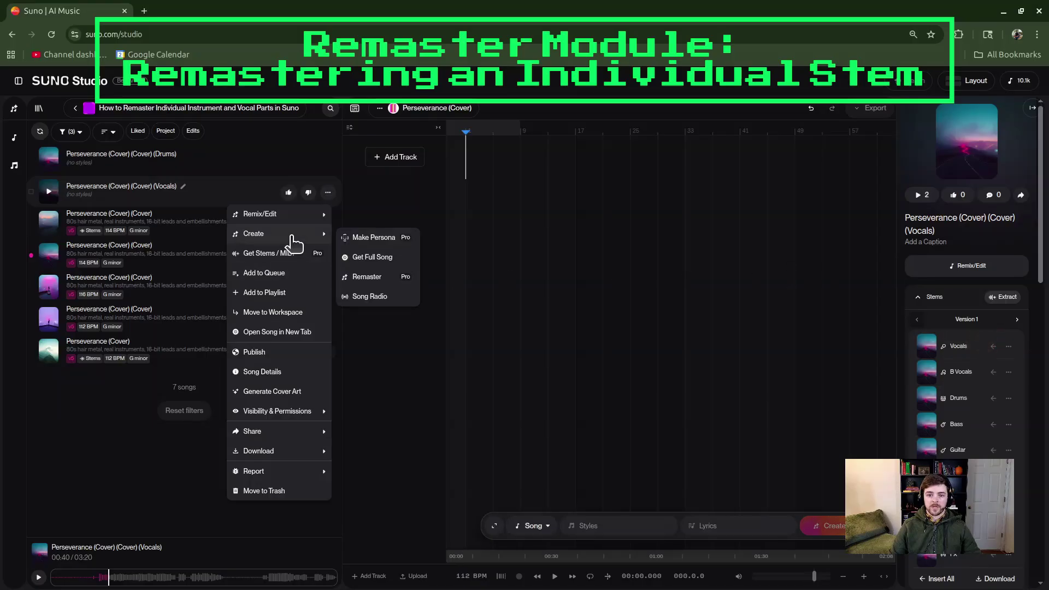
click(378, 277)
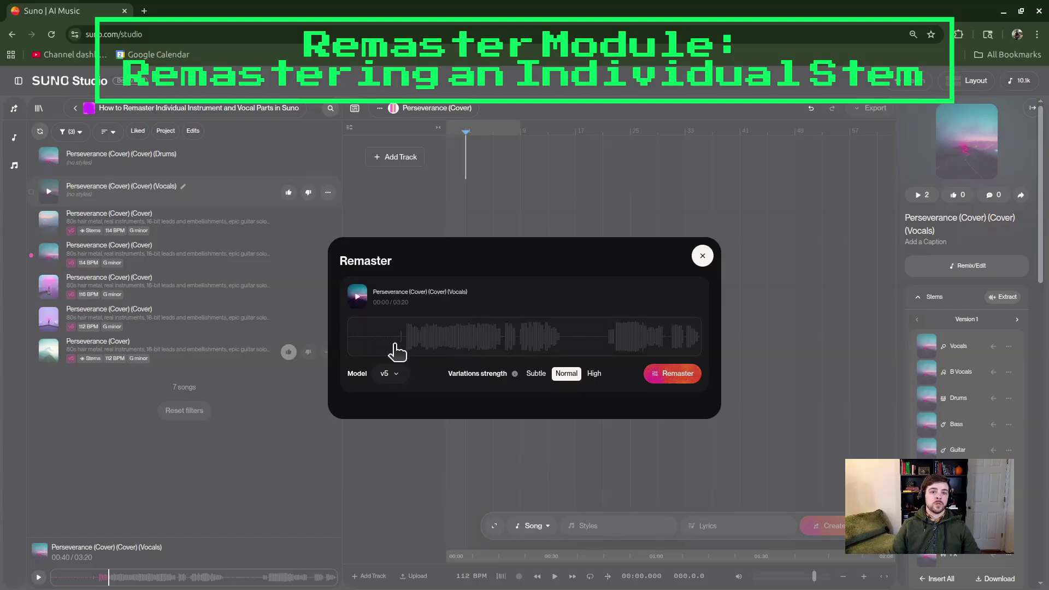
click(390, 374)
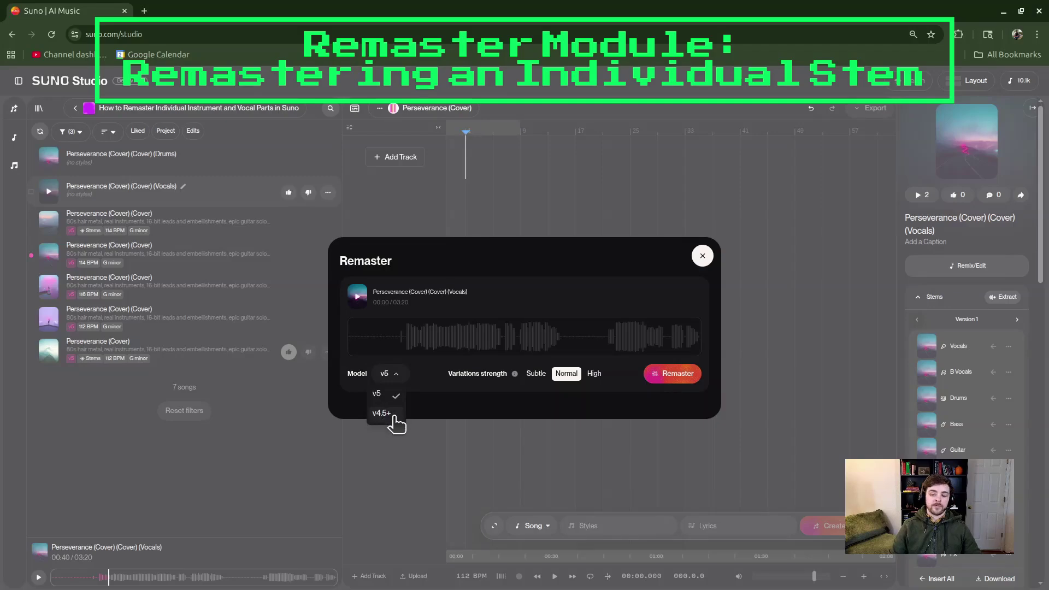
click(516, 288)
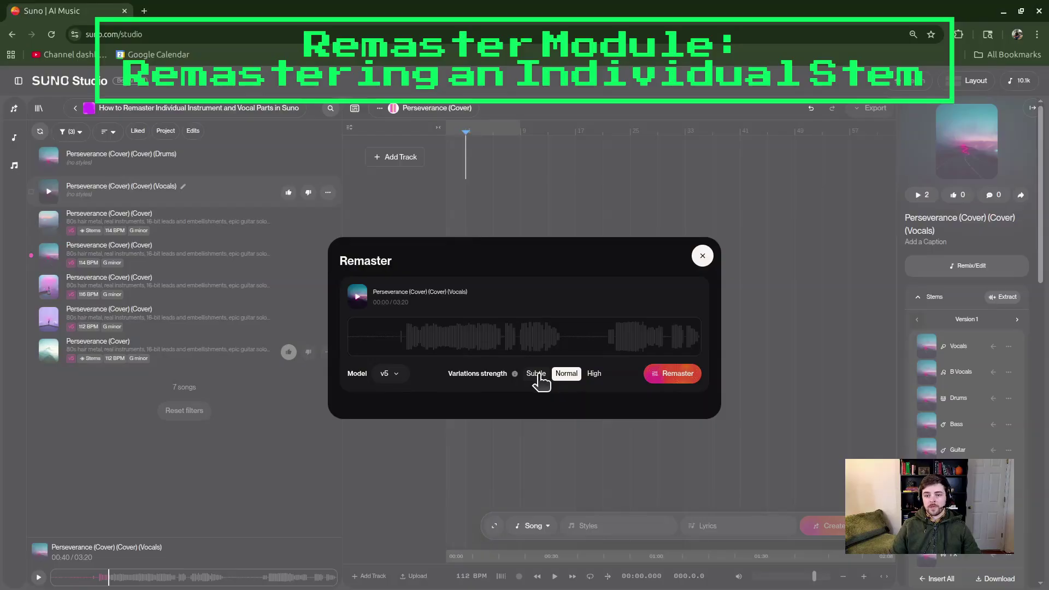
click(591, 373)
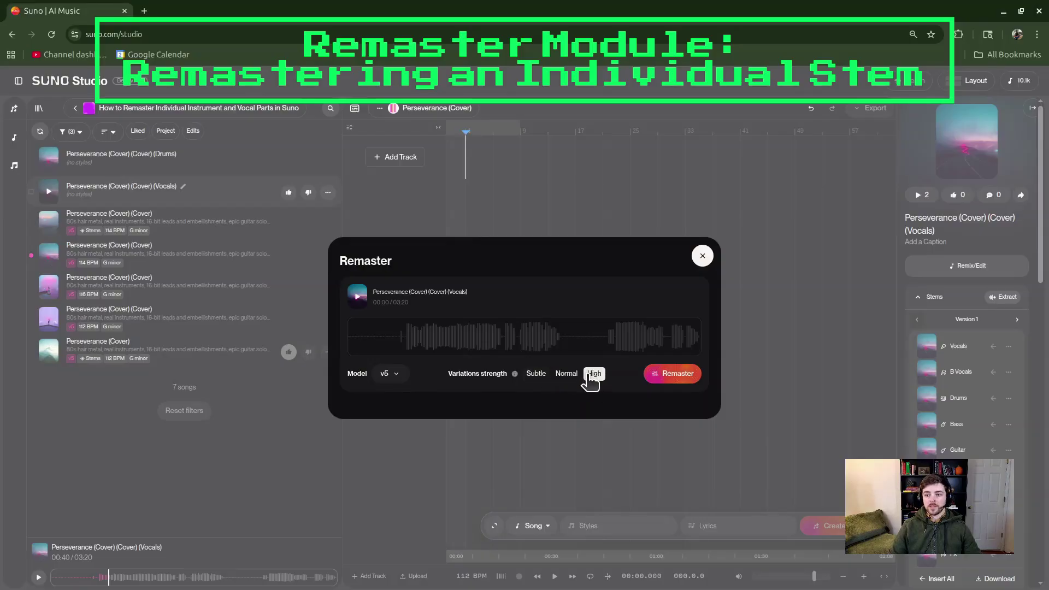
click(670, 376)
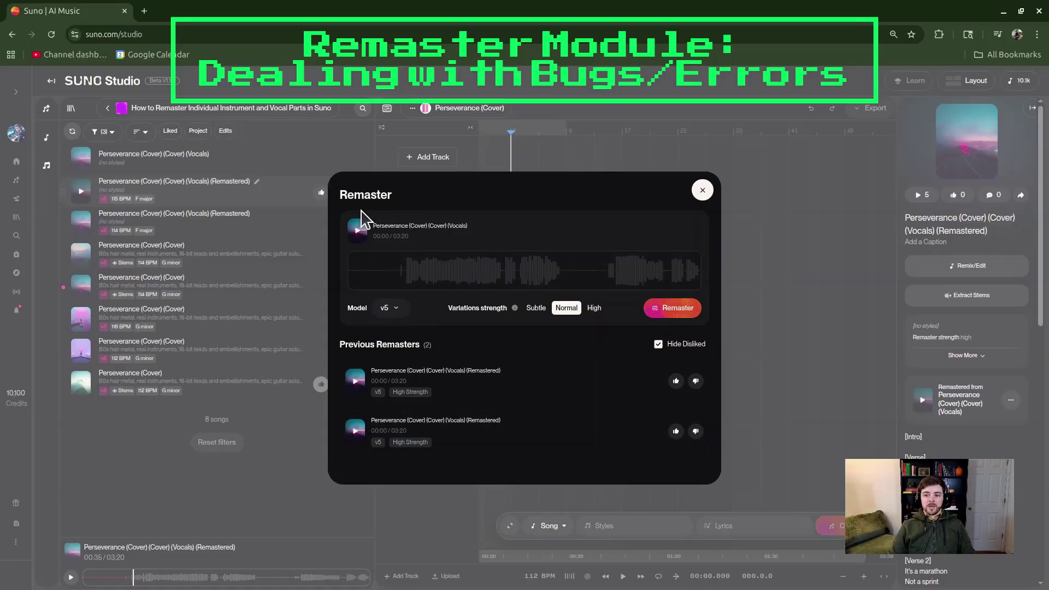
Reload the studio page and bring the original Vocals stem back into the list by opening its Remaster dialog from the 114 BPM remaster, closing it unchanged
click(702, 190)
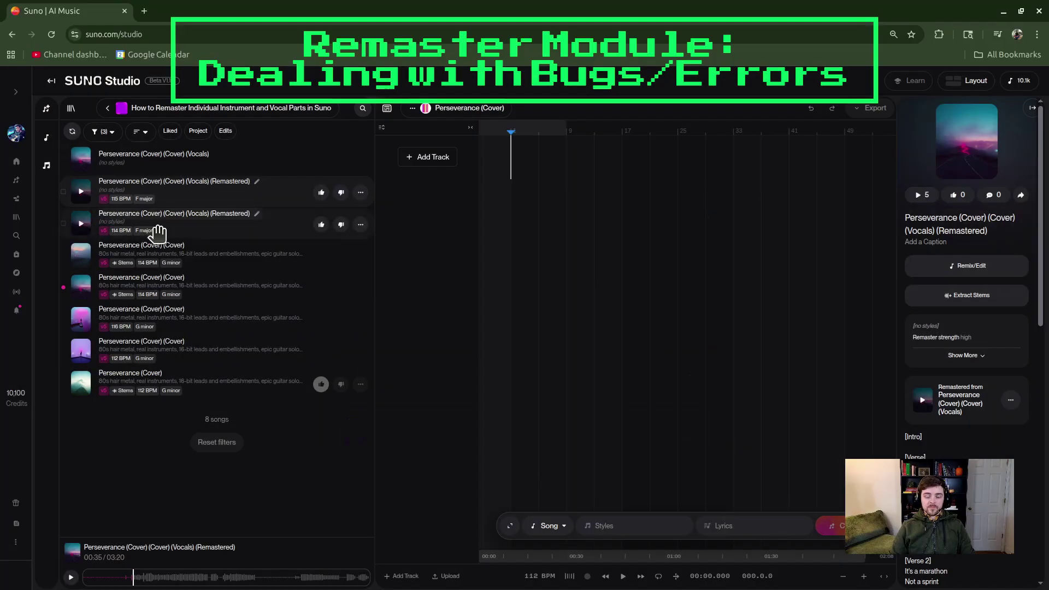
click(53, 35)
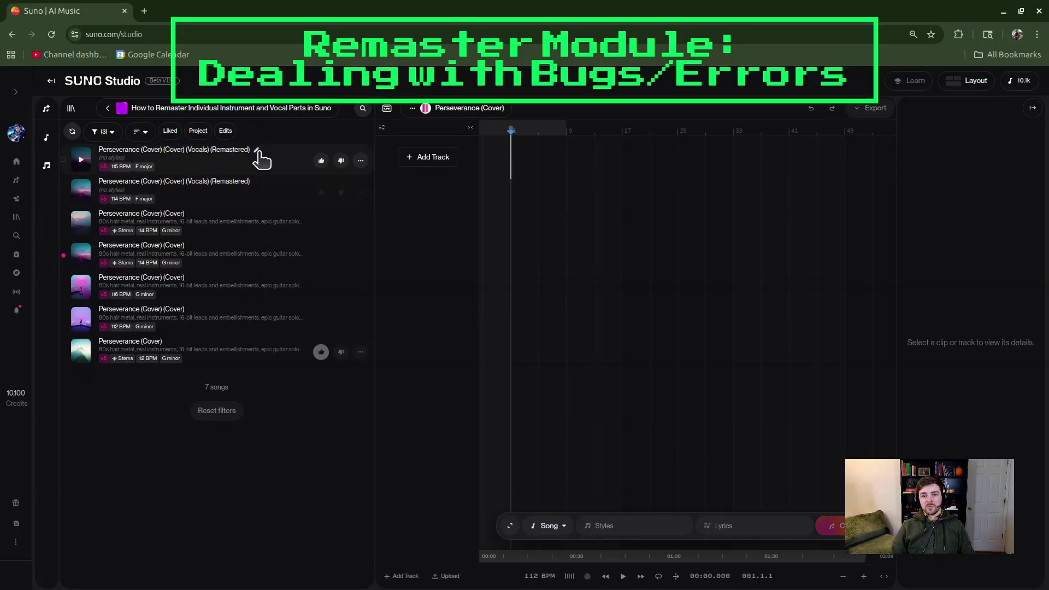
click(278, 196)
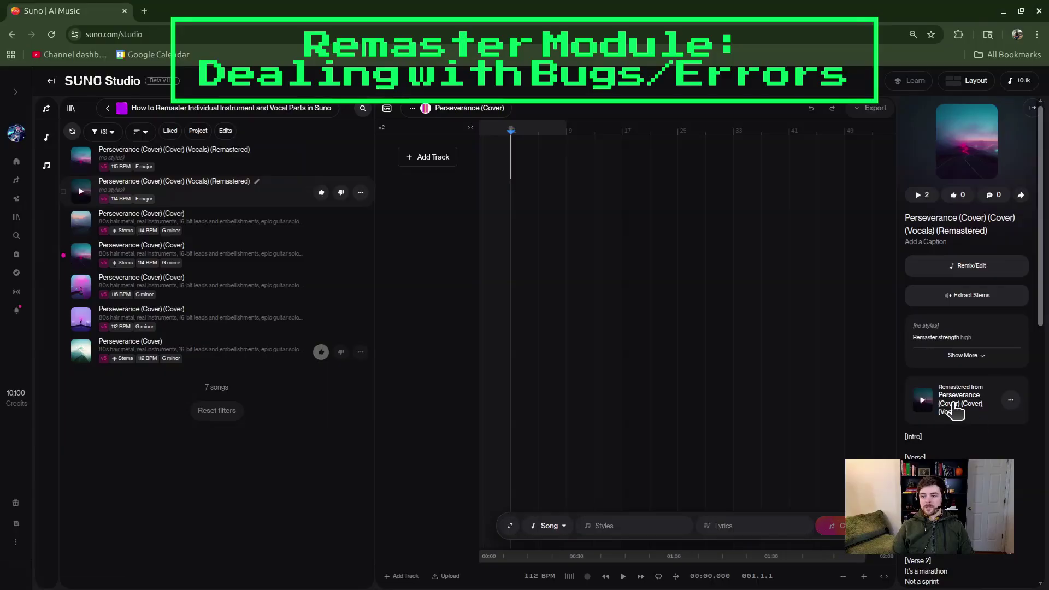
click(1011, 402)
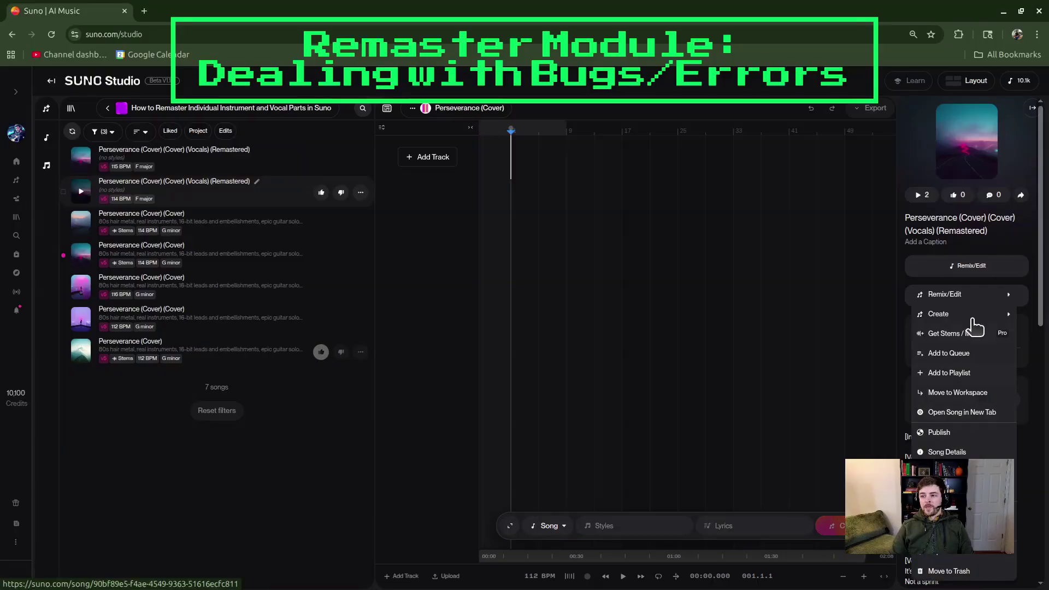
mouse_move(964, 322)
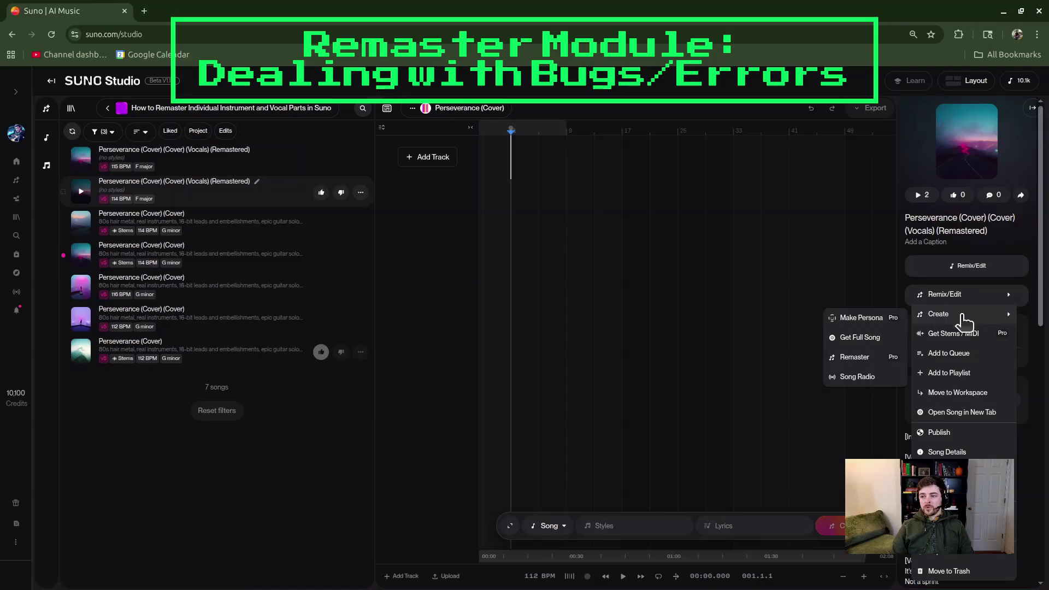
click(1040, 400)
click(1011, 406)
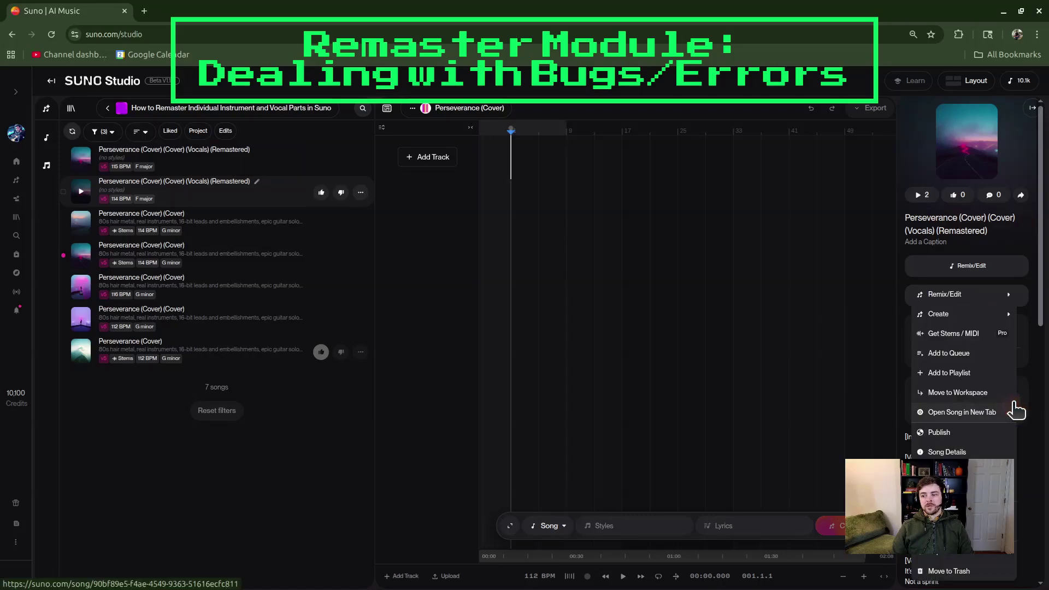
mouse_move(953, 322)
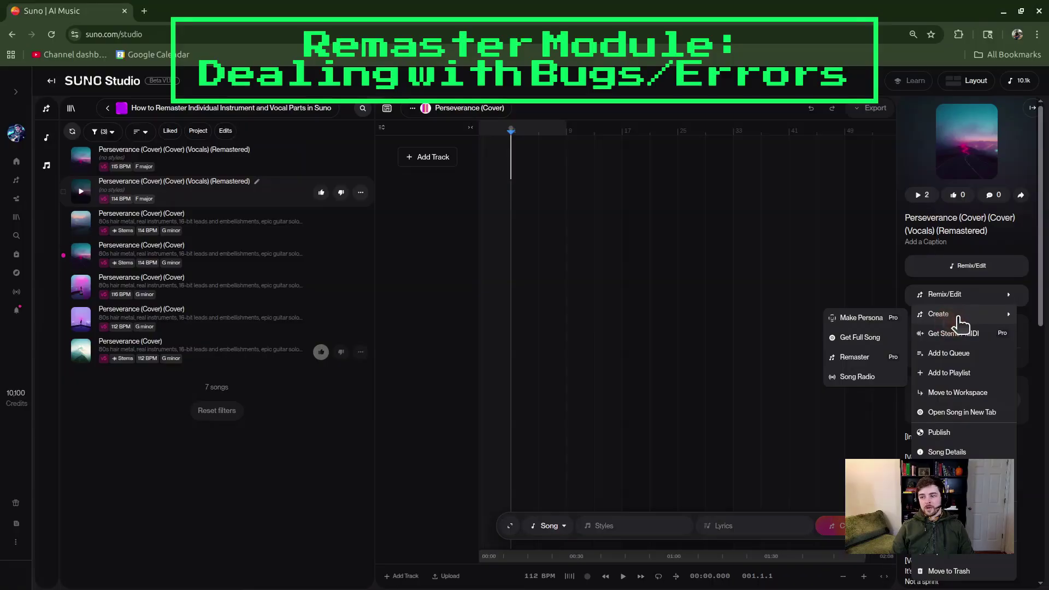
click(856, 358)
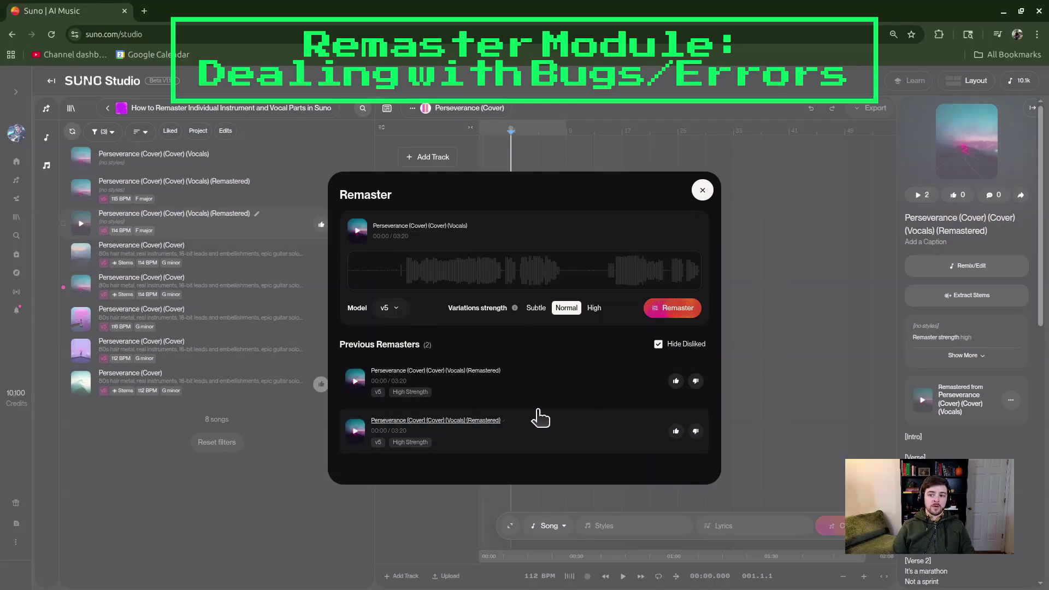
click(703, 191)
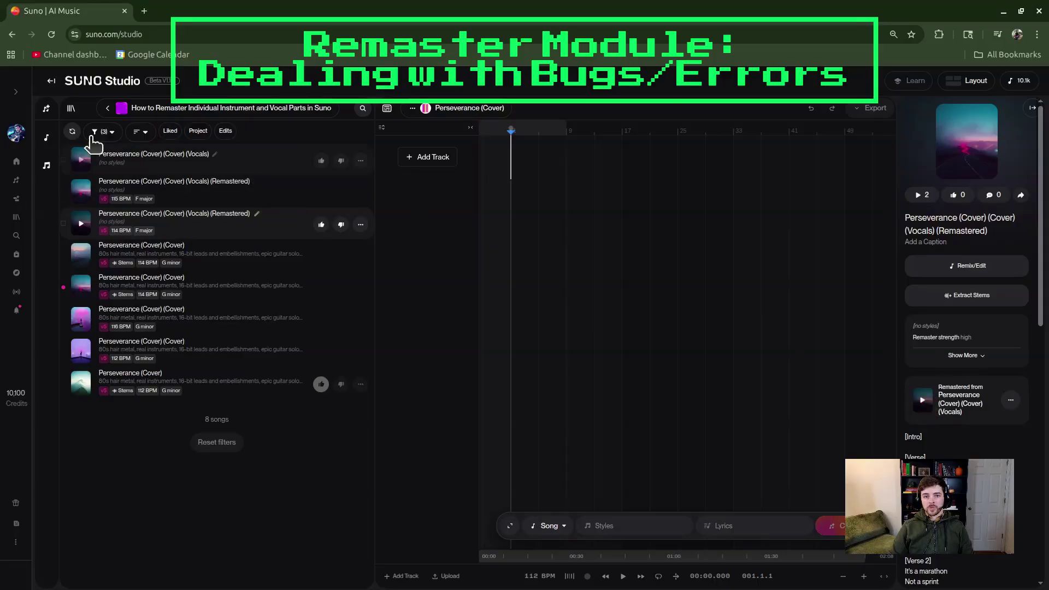
Compare the original Vocals stem with its 115 BPM and 114 BPM remasters by playing each from where the singing starts
click(82, 161)
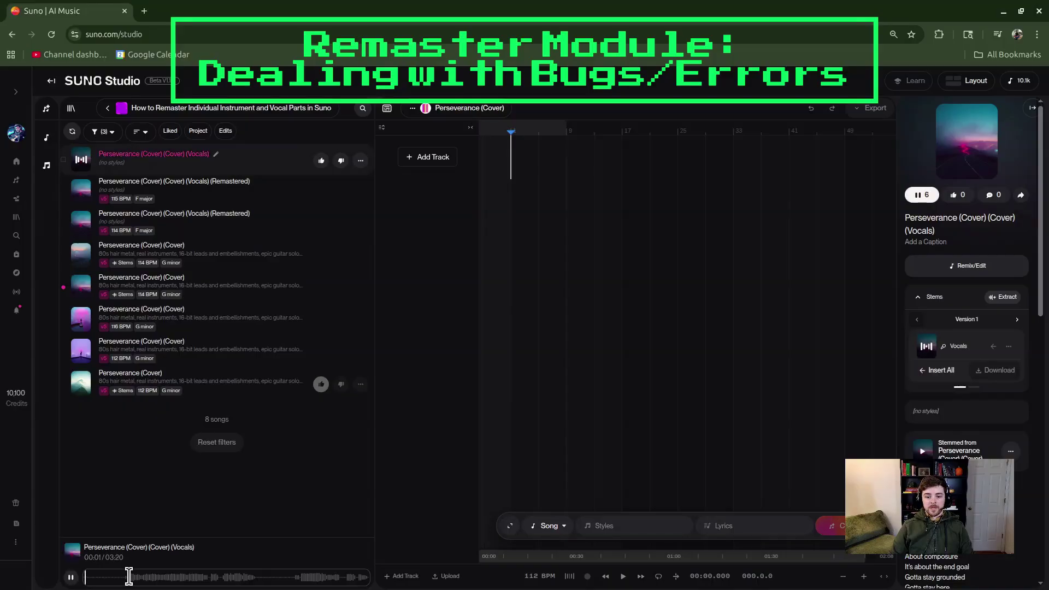
click(130, 577)
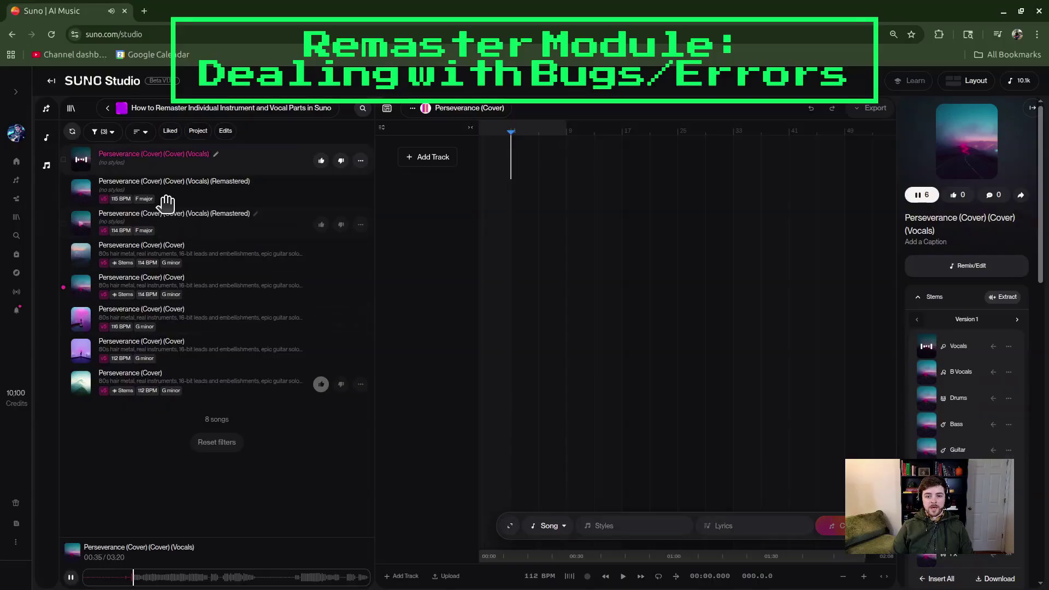
click(82, 188)
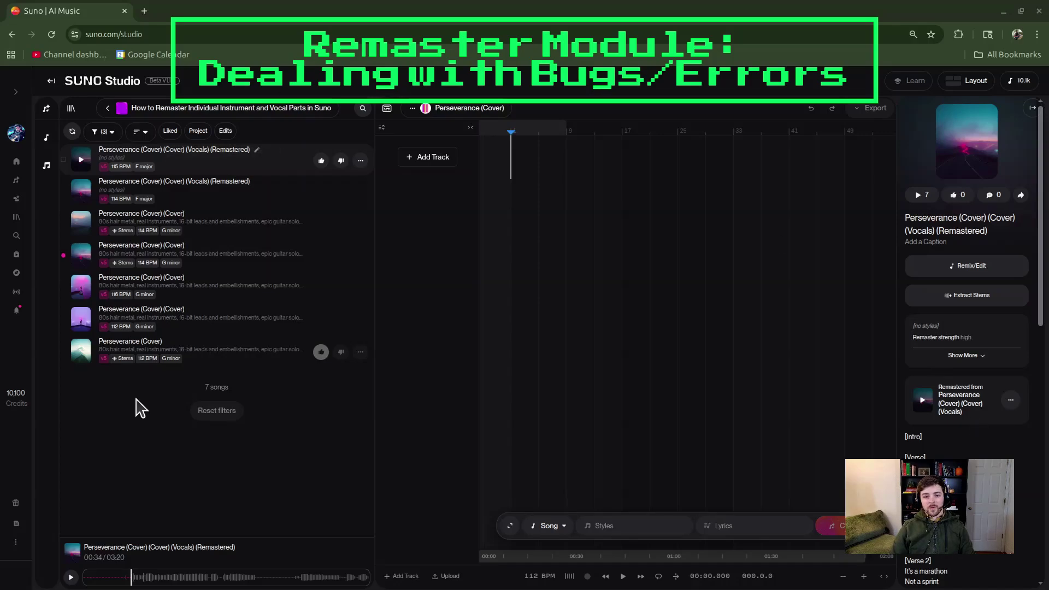
click(82, 166)
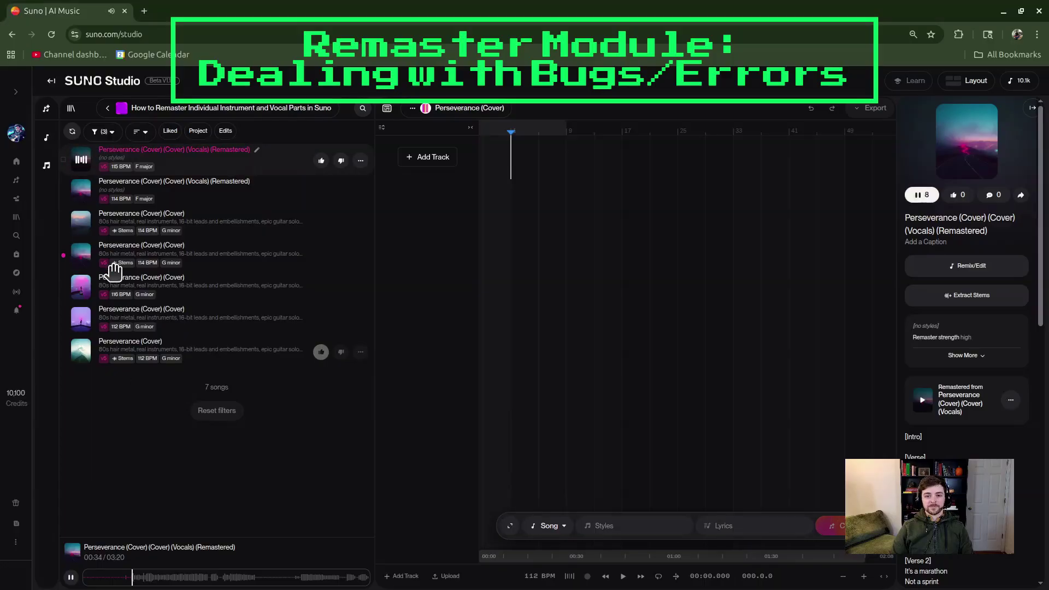
click(82, 164)
click(80, 191)
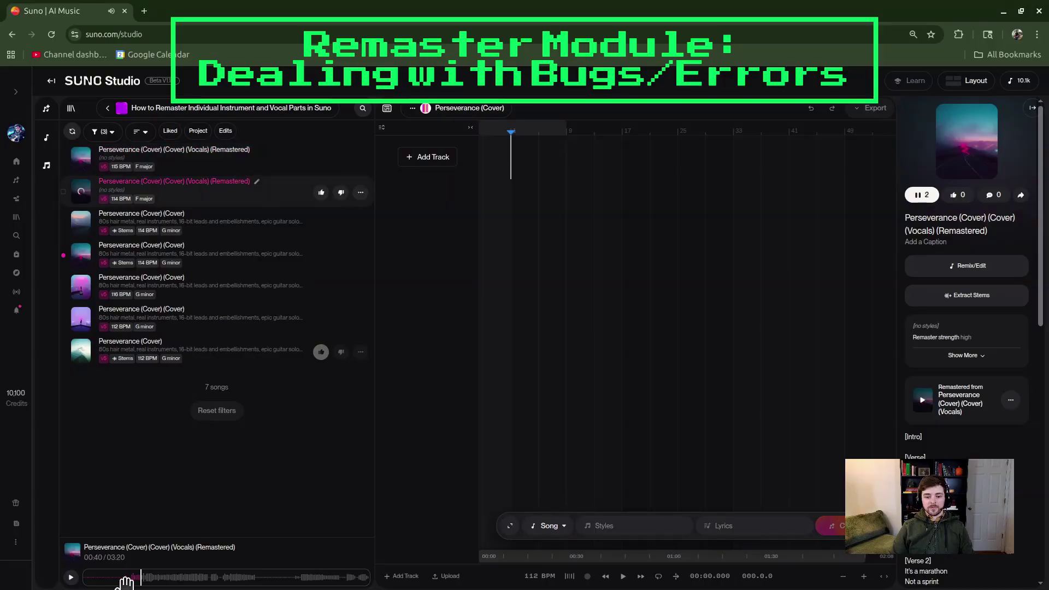
click(129, 577)
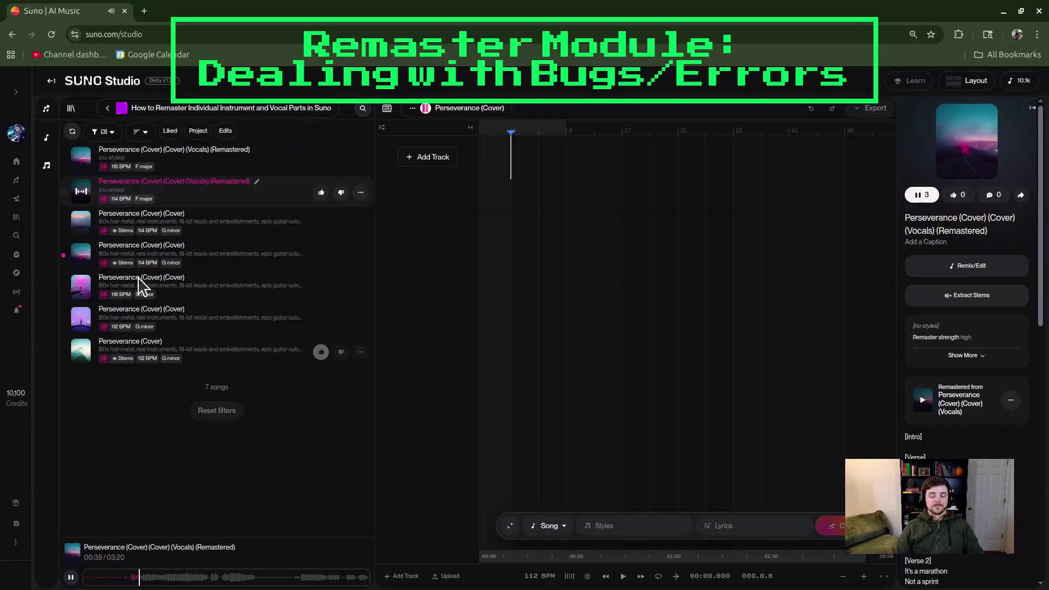
click(81, 194)
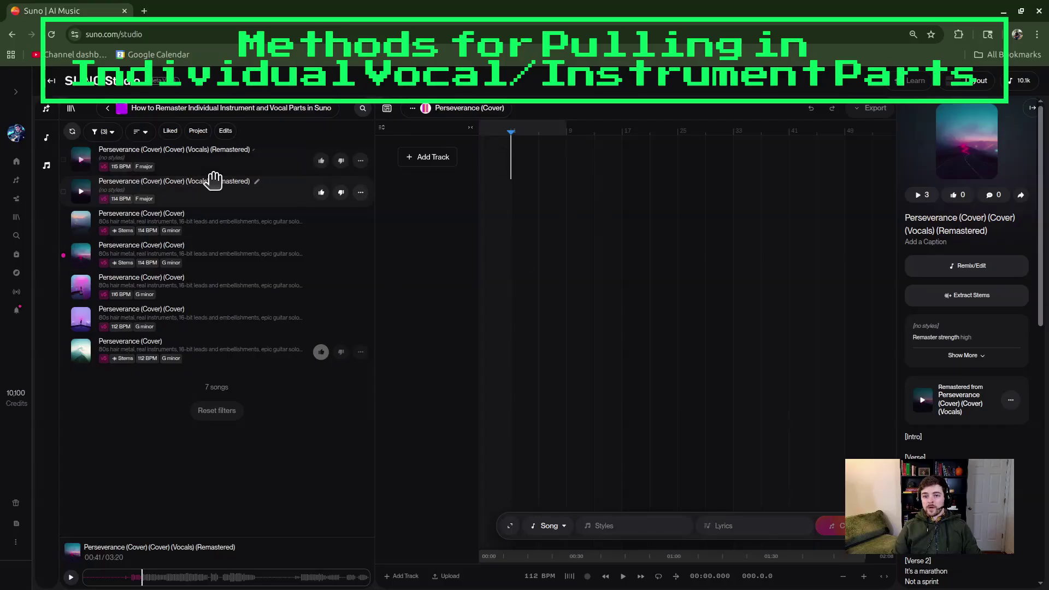
Place the 114 BPM remastered vocals on the timeline as a new track and delete that track again
drag(200, 178, 525, 172)
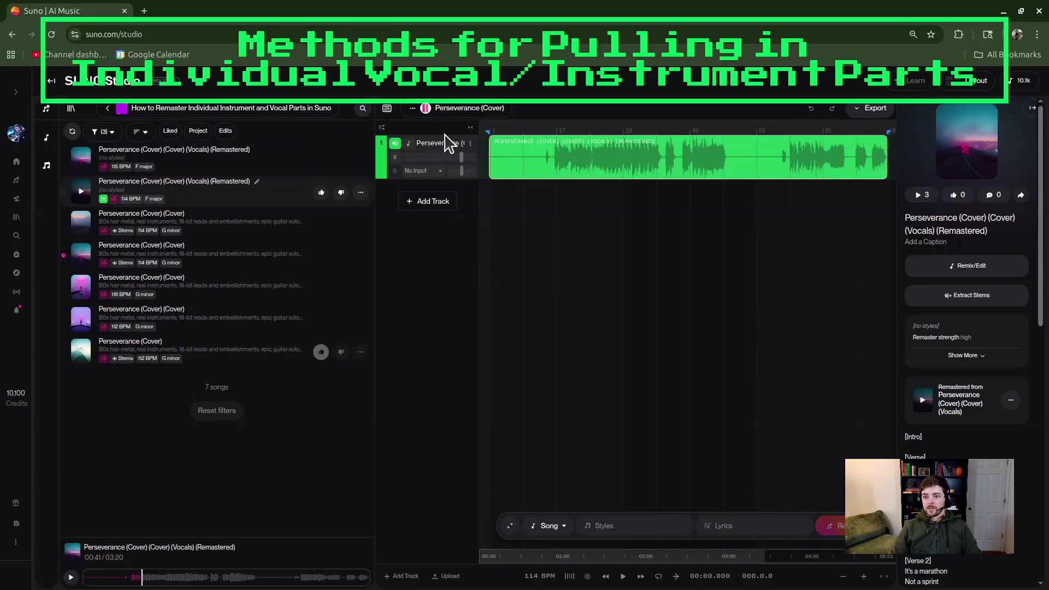
click(470, 143)
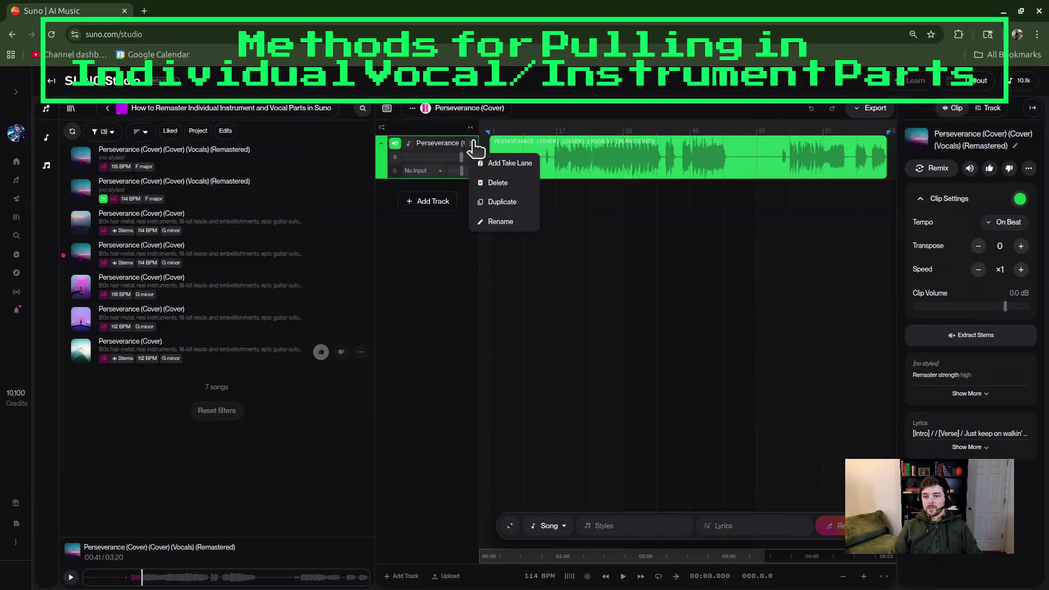
click(504, 184)
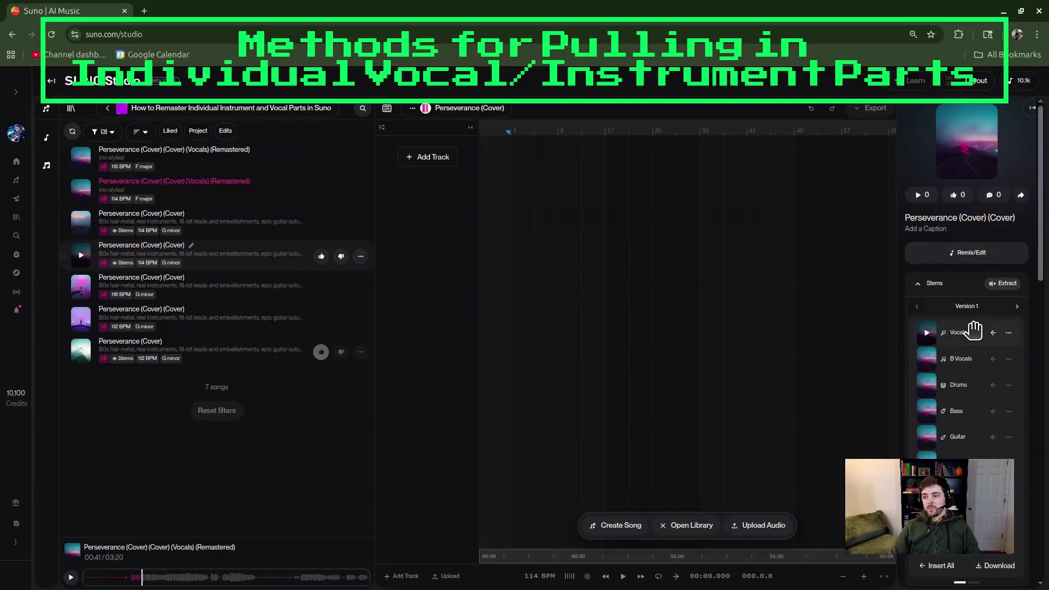
Insert the original Vocals stem from the source song's stems list into the timeline and delete its track again
drag(974, 331, 998, 356)
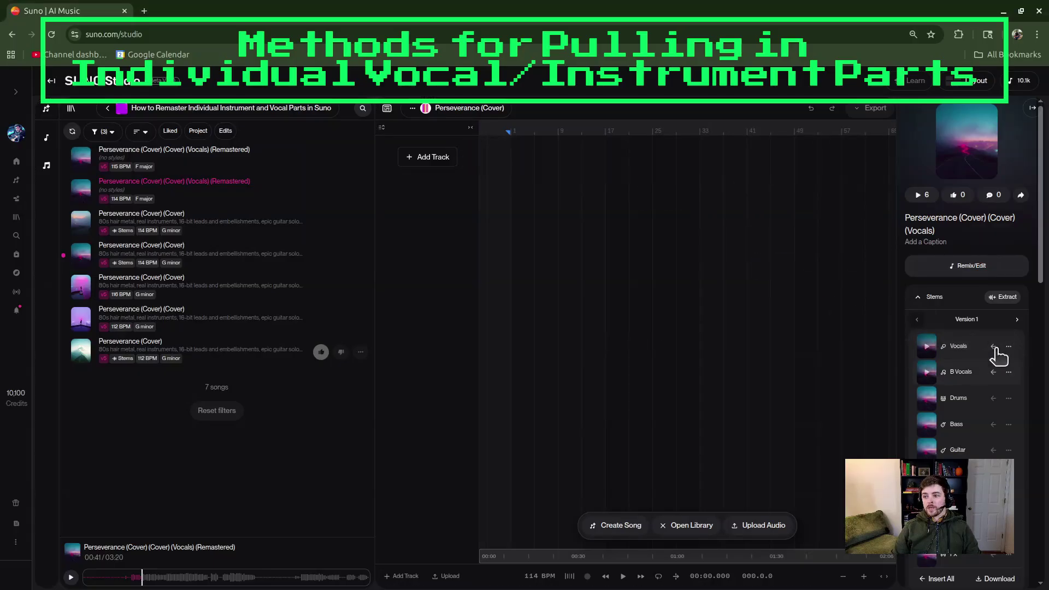
click(994, 348)
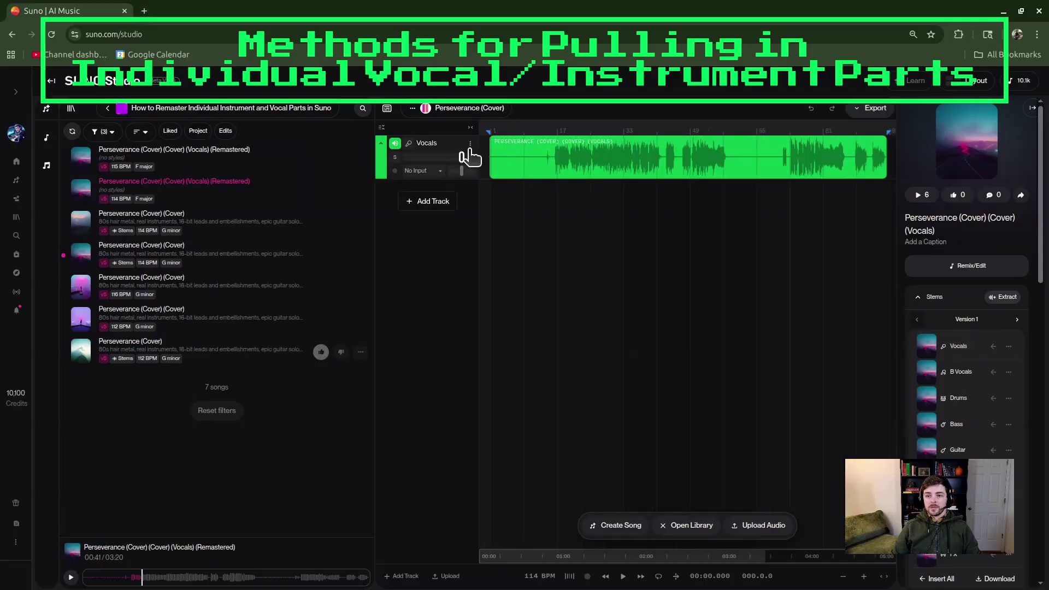
click(471, 144)
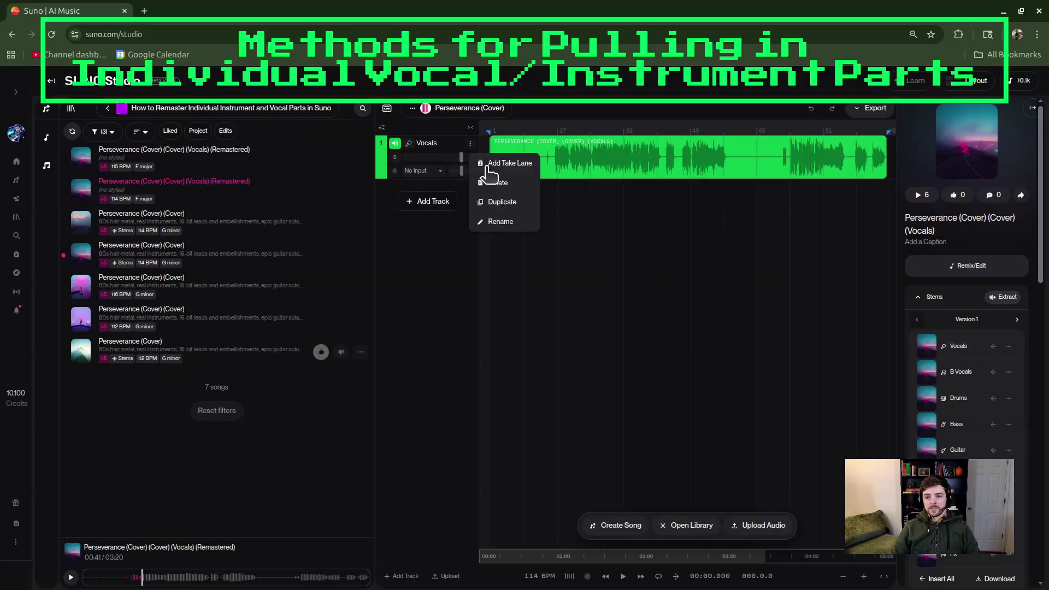
click(495, 183)
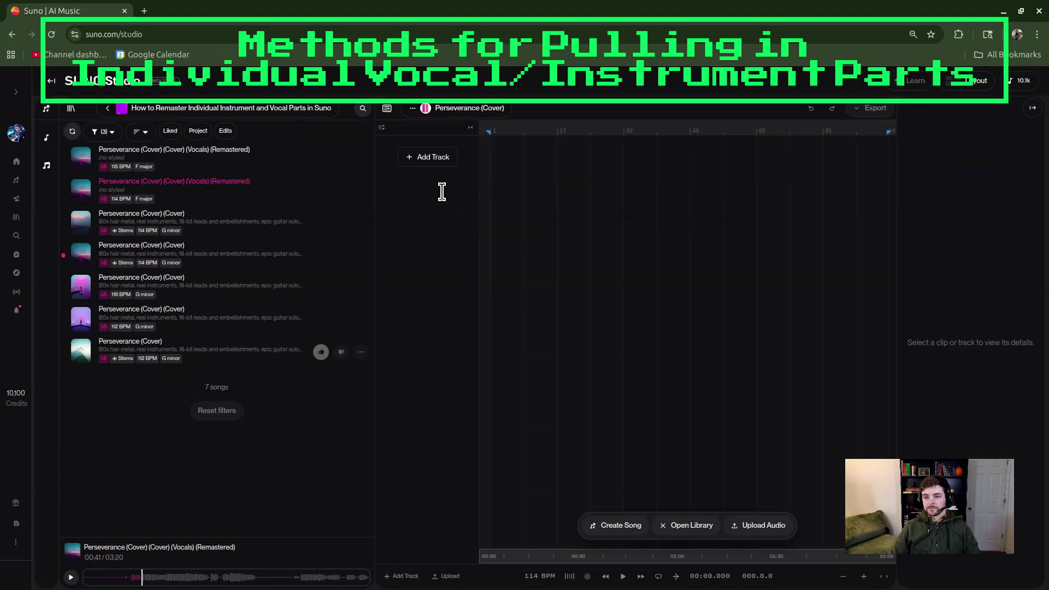
Bring the original Vocals stem into the song list by playing it from the 114 BPM remaster's source entry
click(280, 200)
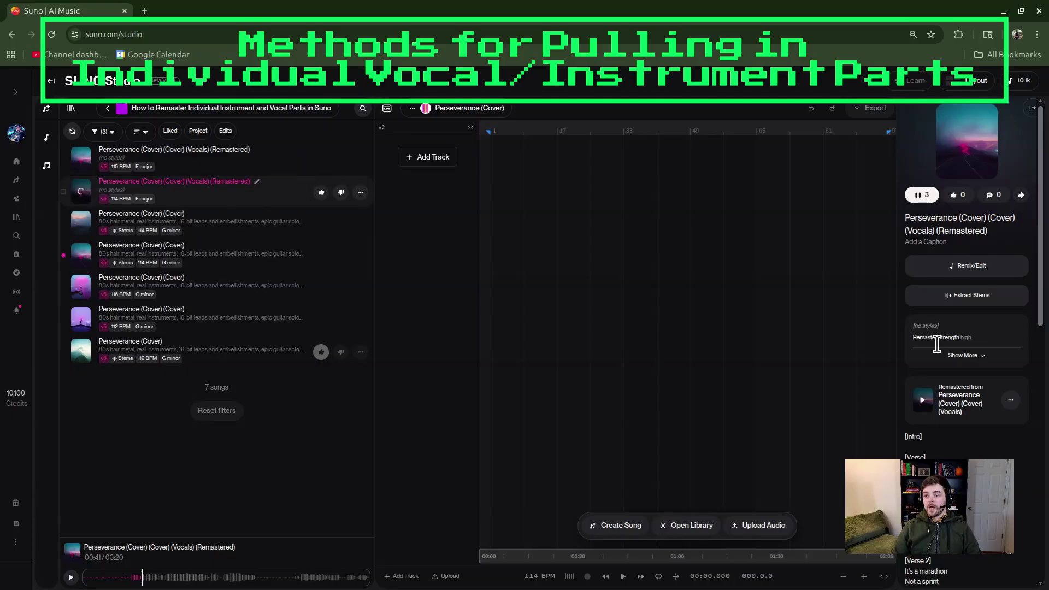
click(923, 401)
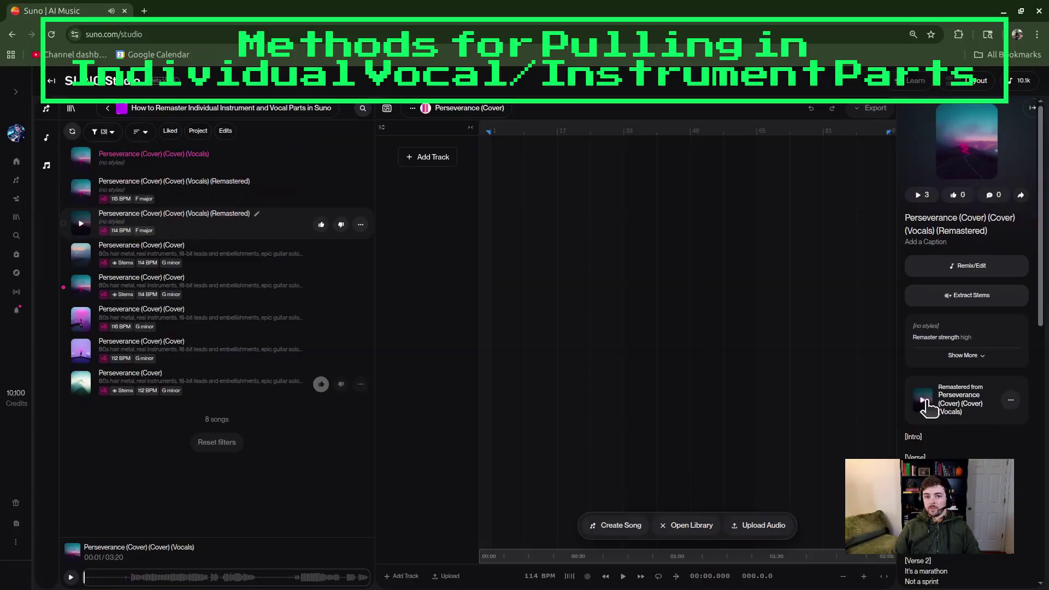
Insert all Version 1 stems of the source song, found through the original Vocals stem's details, as separate timeline tracks
click(224, 155)
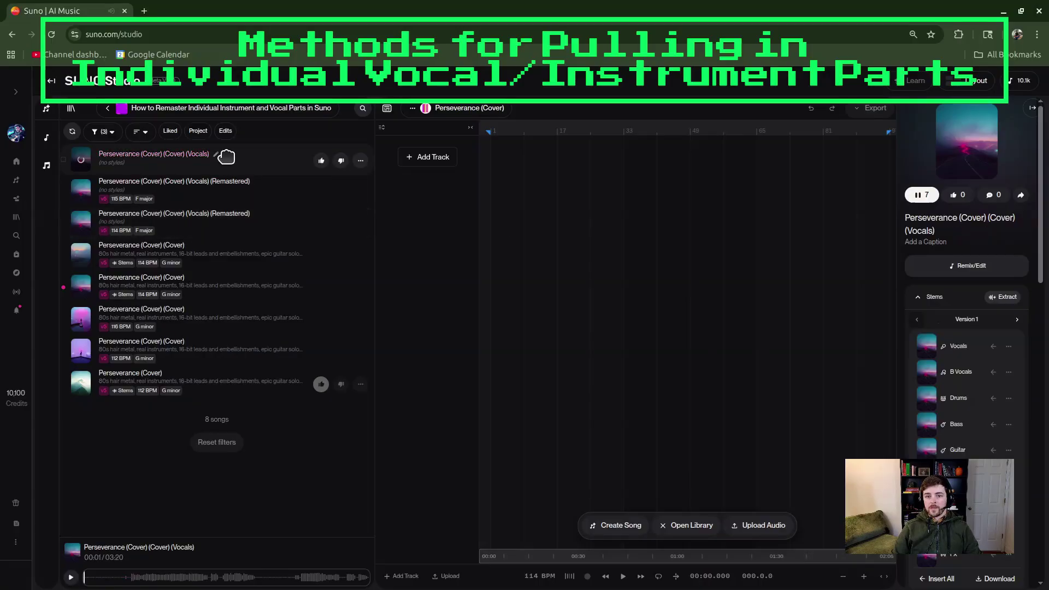
drag(226, 157, 131, 152)
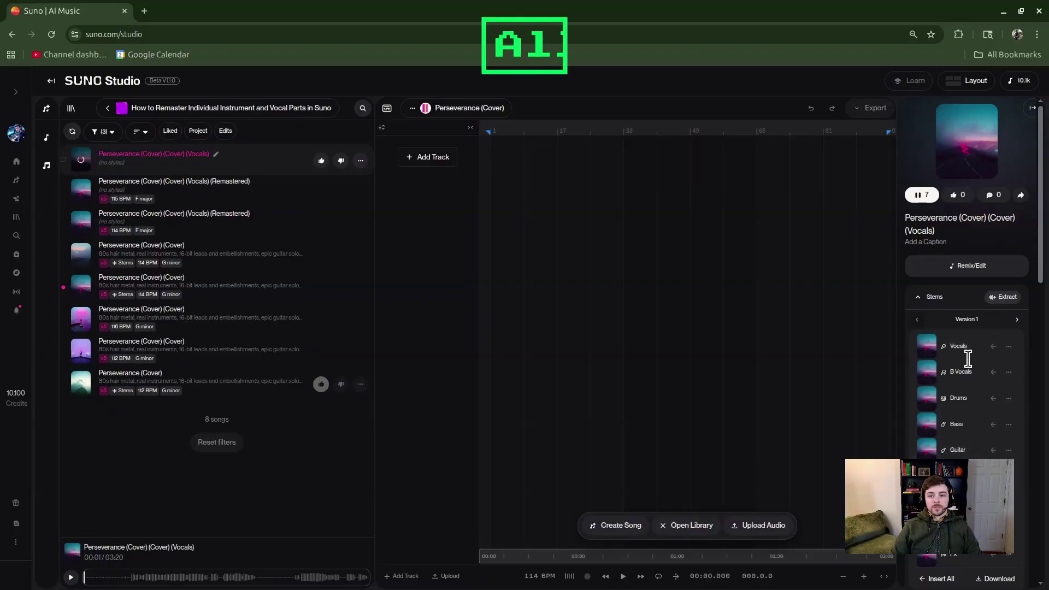
drag(1043, 270, 1044, 289)
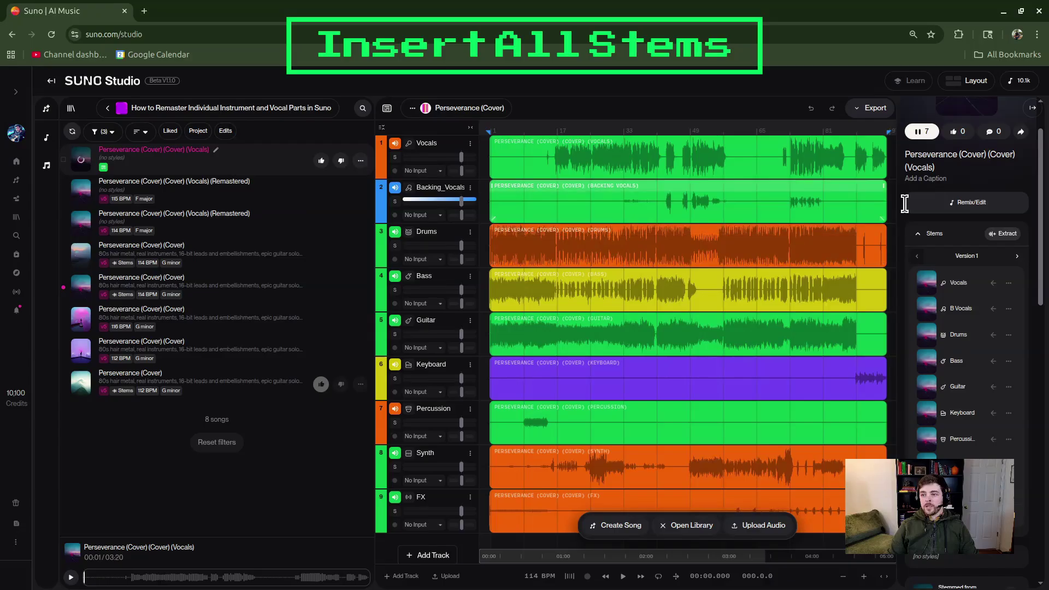
drag(1043, 181, 1043, 134)
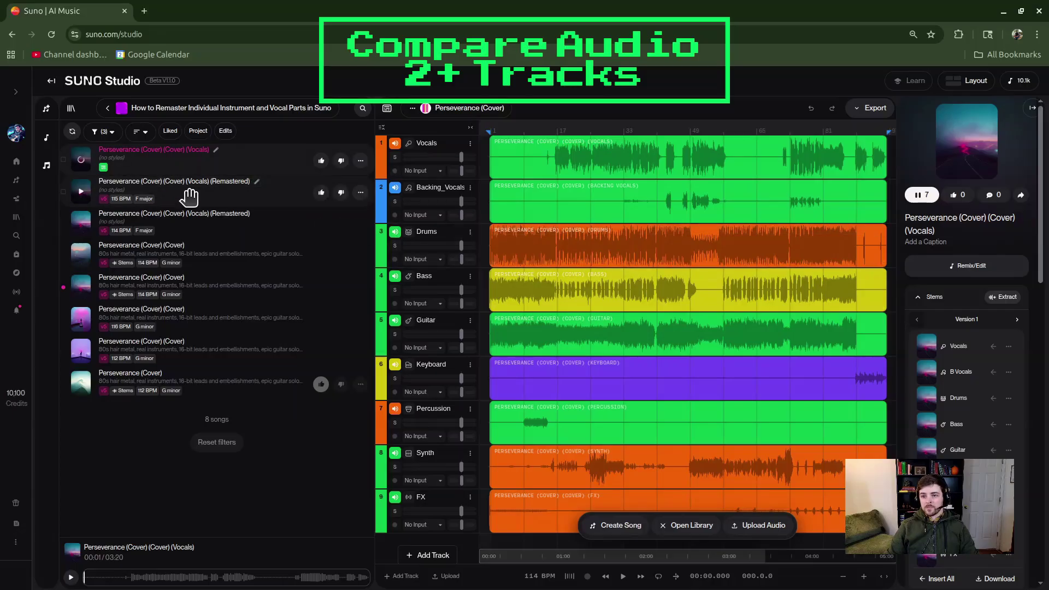
Add a new track directly below the Vocals track and place the 115 BPM remastered vocals on it
drag(190, 196, 490, 210)
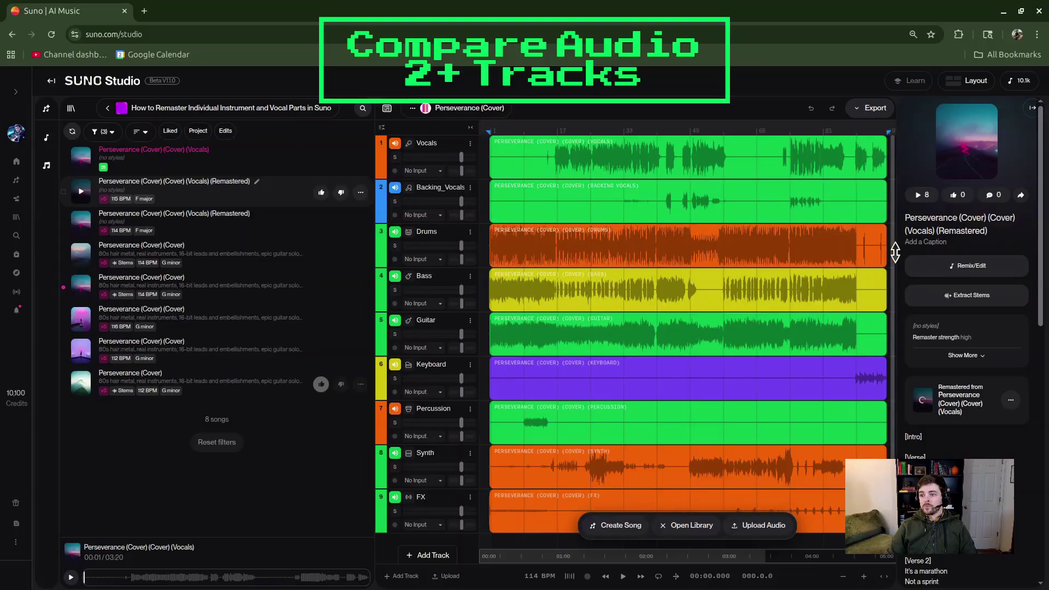
drag(895, 252, 894, 335)
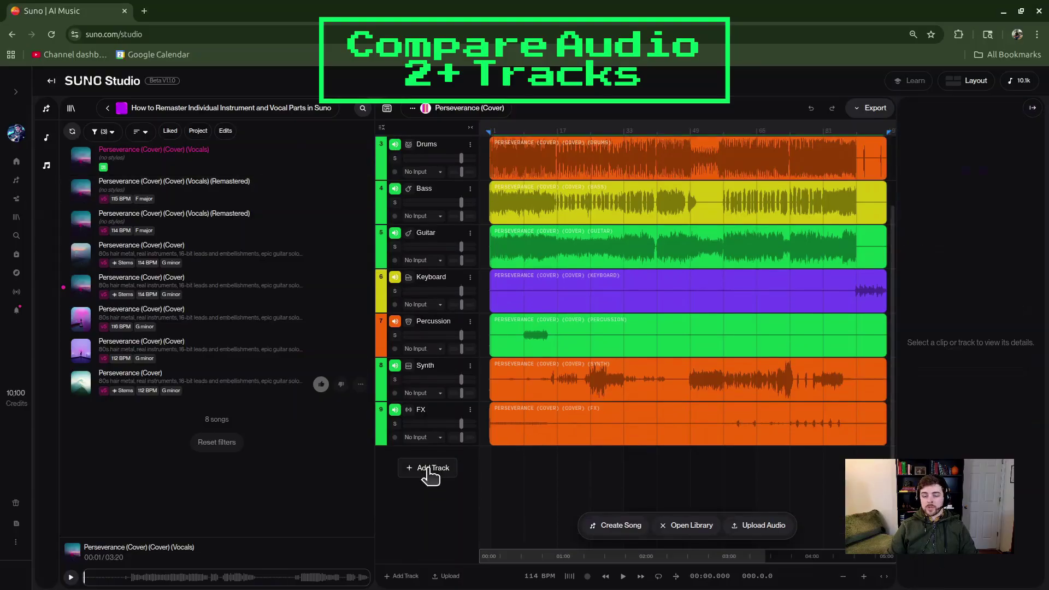
click(430, 469)
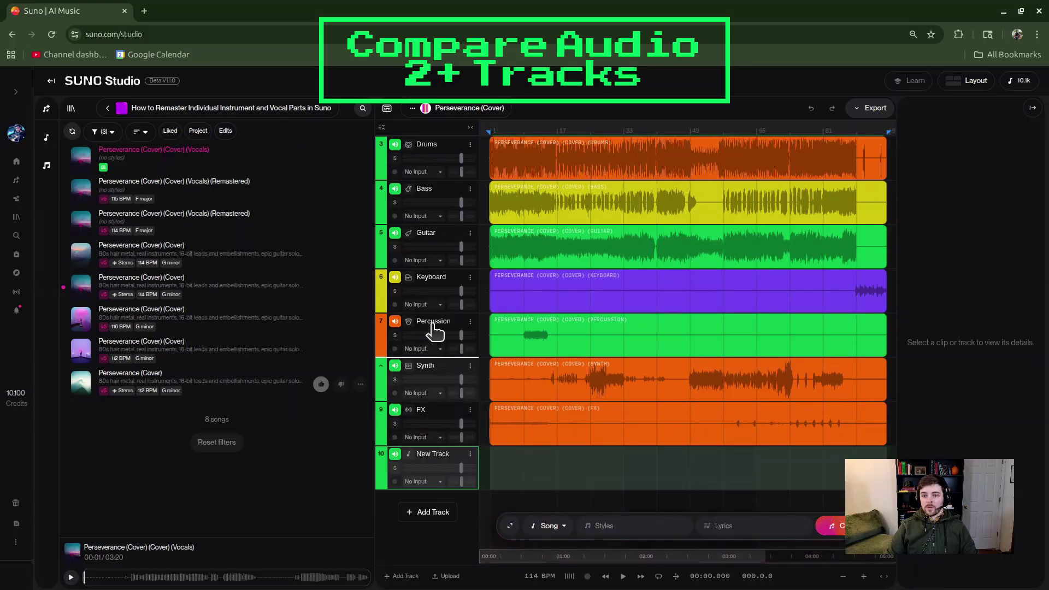
mouse_move(431, 174)
mouse_down()
mouse_move(433, 145)
mouse_move(433, 164)
mouse_up()
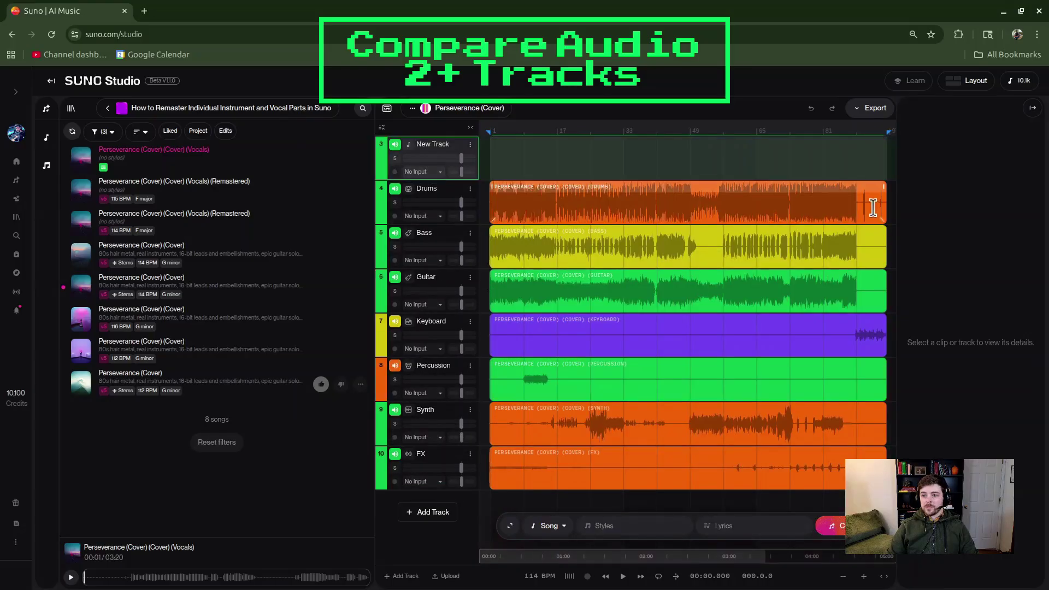
drag(893, 345, 902, 216)
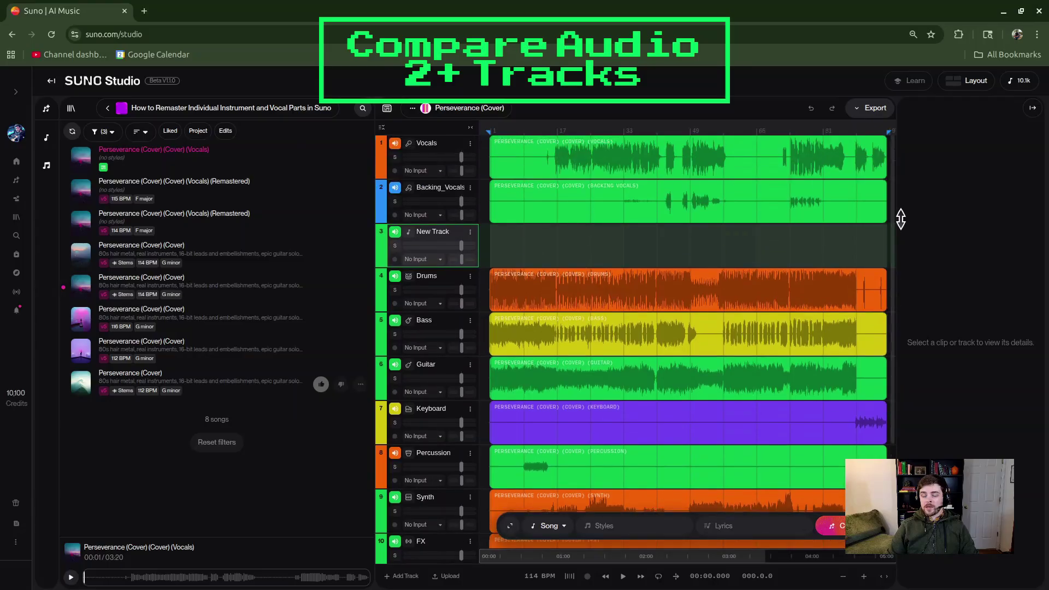
drag(422, 231, 419, 180)
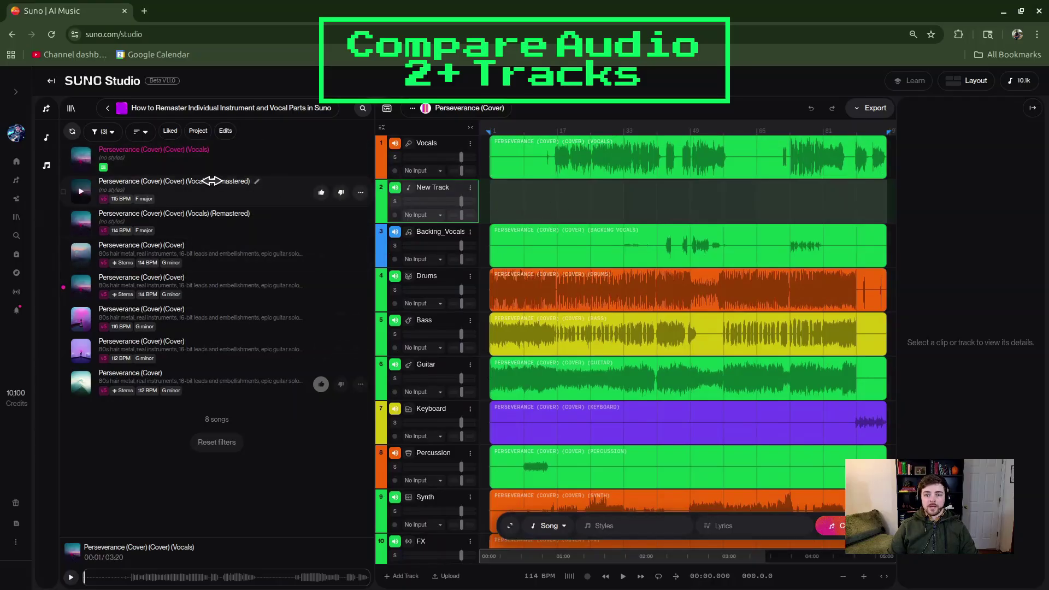
drag(176, 192, 650, 443)
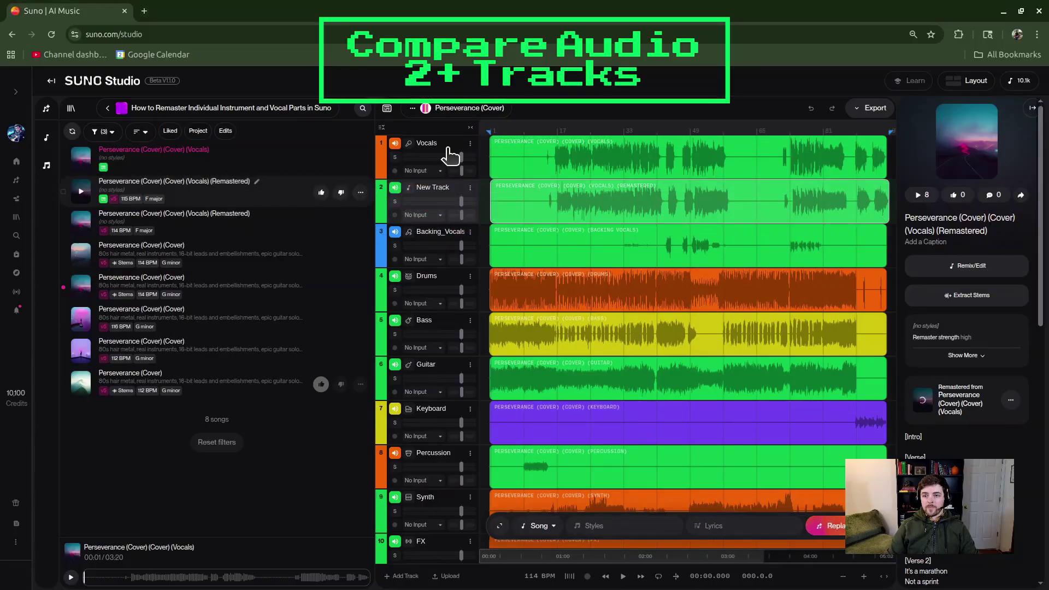
Mute and unmute the original and remastered vocal tracks in turn as a comparison method, and delete the remastered track
click(398, 164)
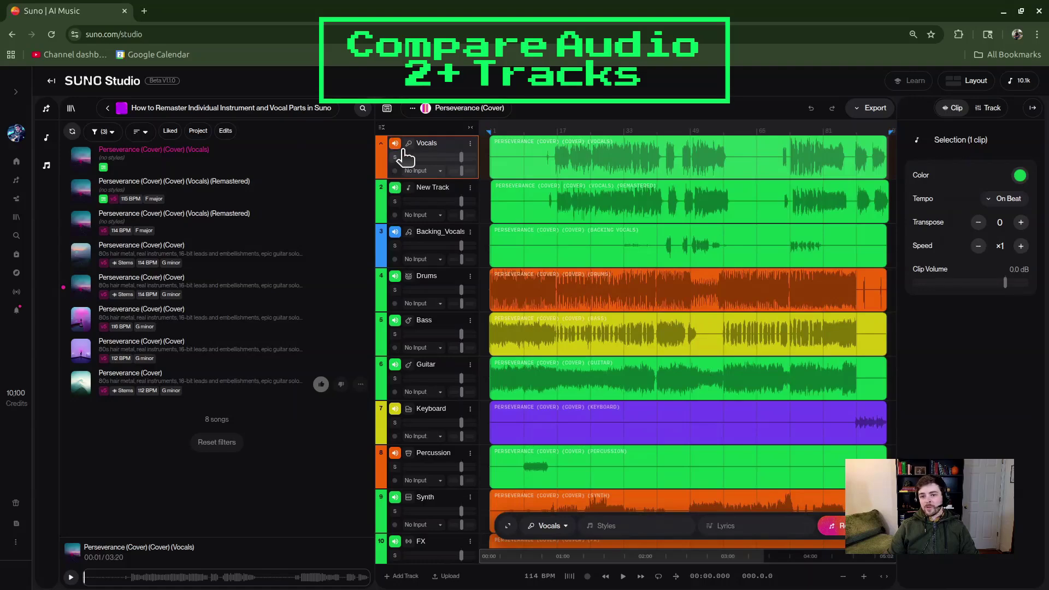
click(394, 144)
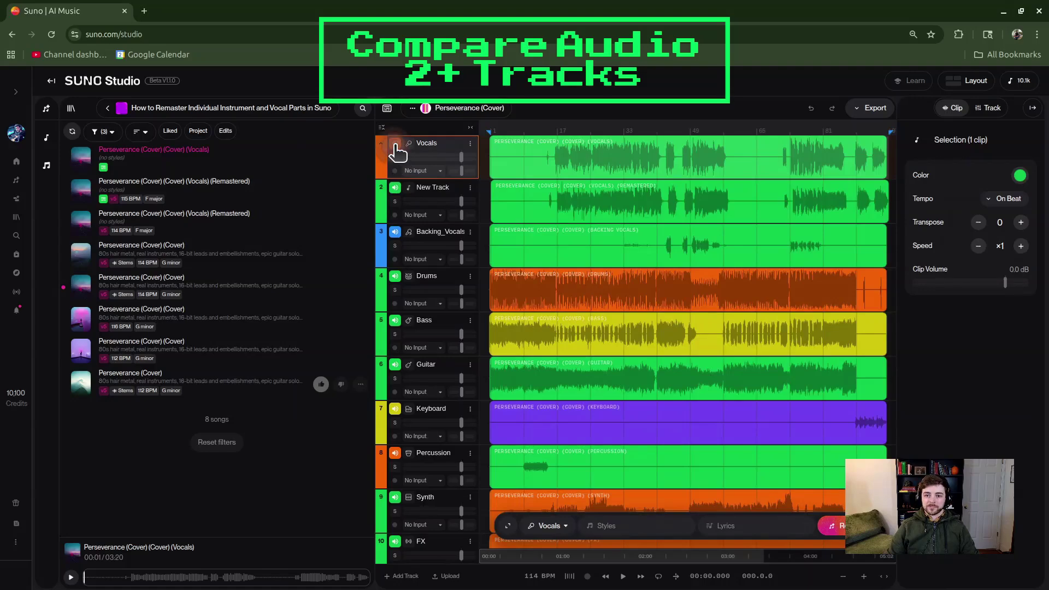
click(394, 145)
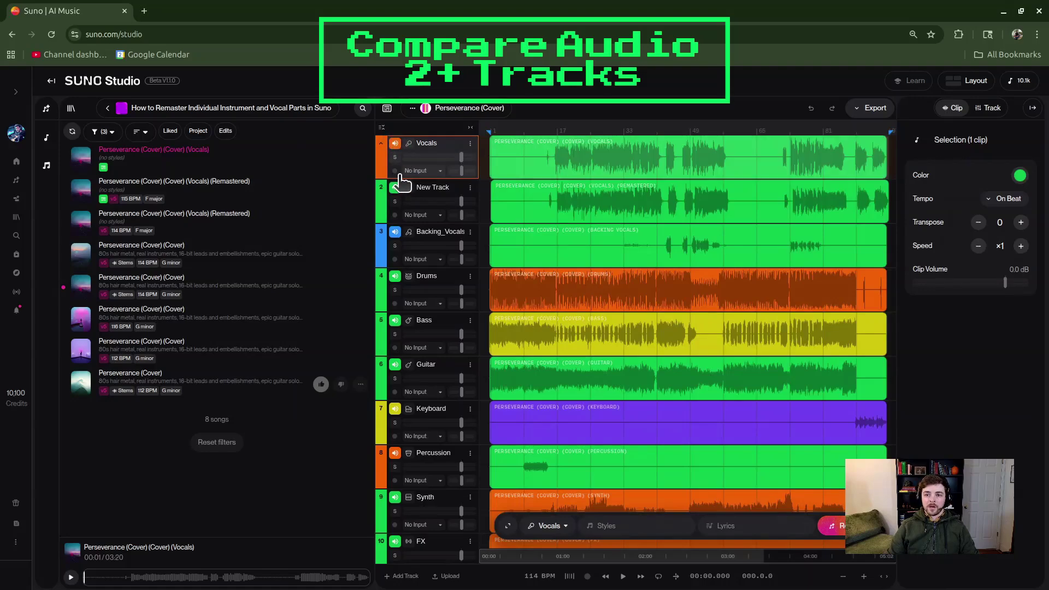
click(394, 189)
click(394, 188)
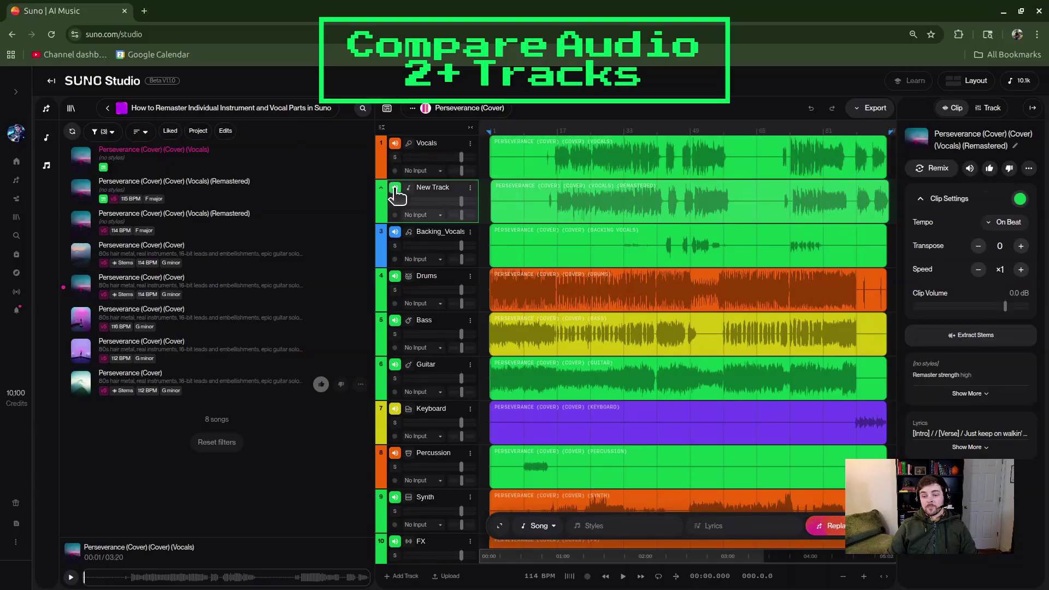
click(395, 143)
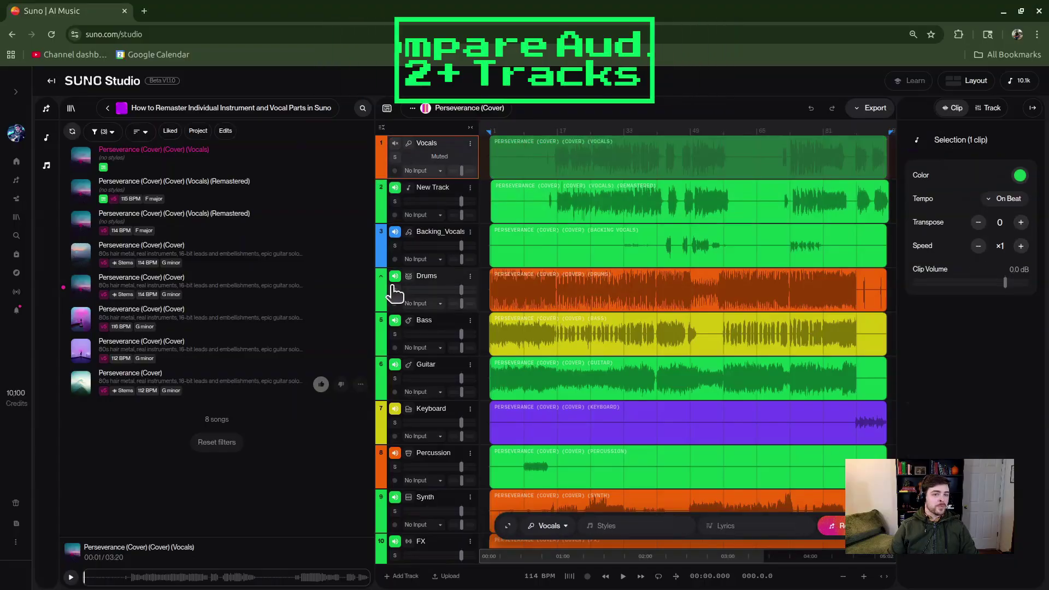
click(395, 143)
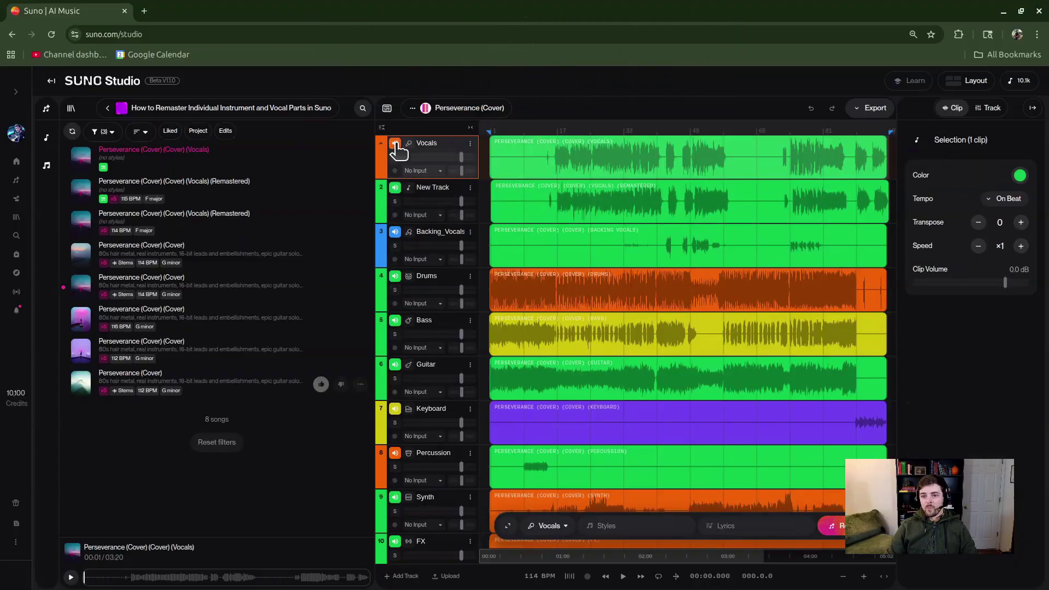
click(470, 188)
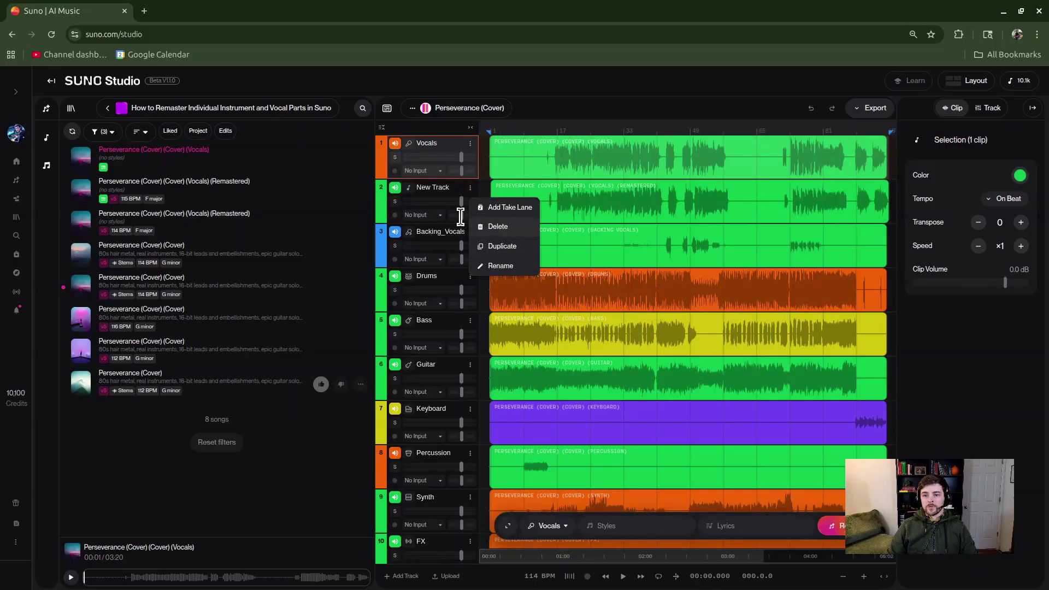
click(494, 226)
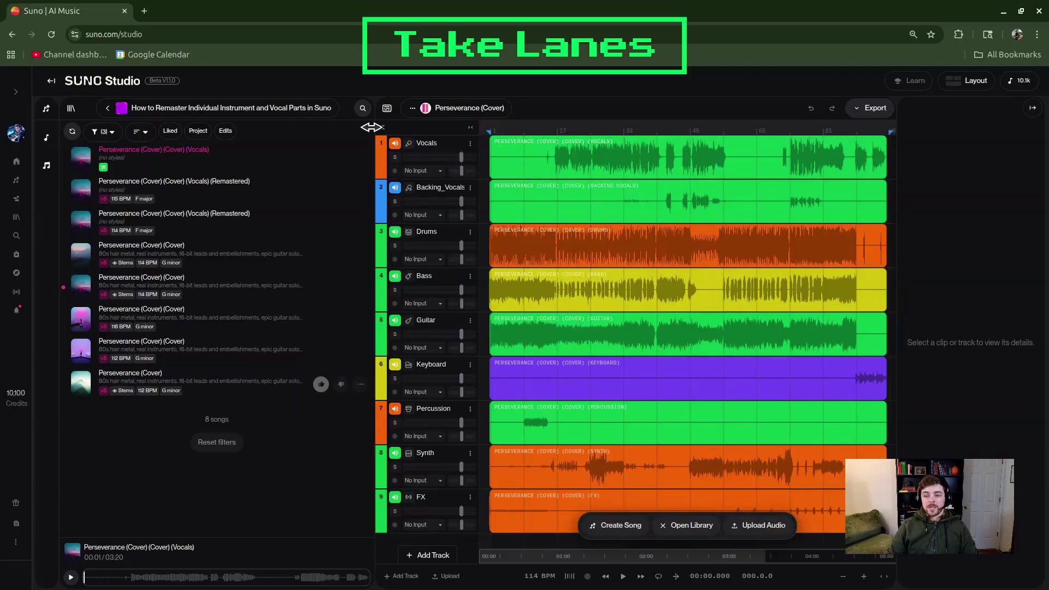
Add a take lane to the Vocals track, place the 115 BPM remastered vocals in it, and enlarge the lane
click(470, 143)
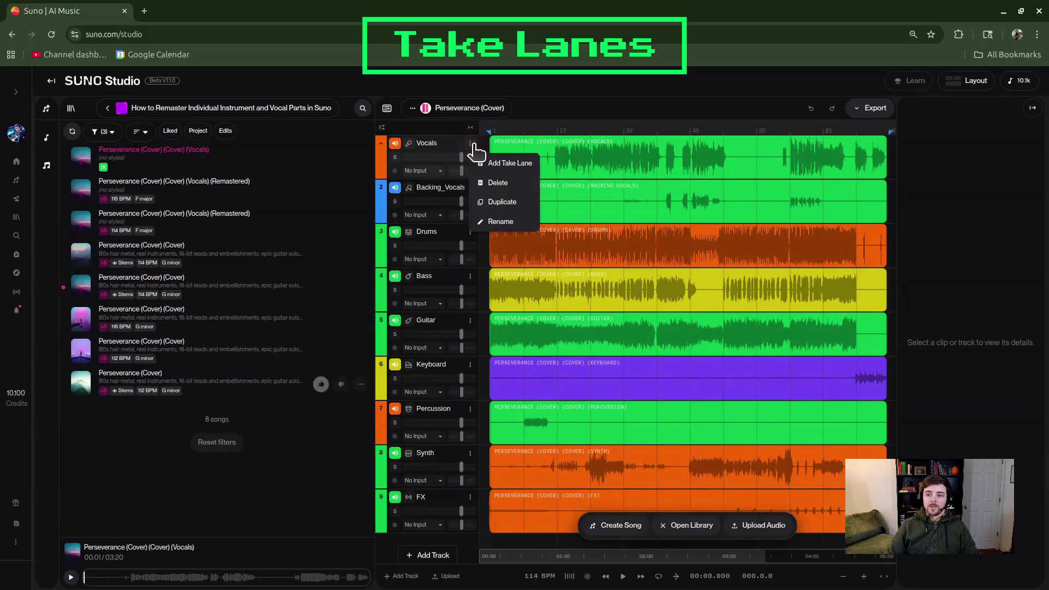
click(481, 163)
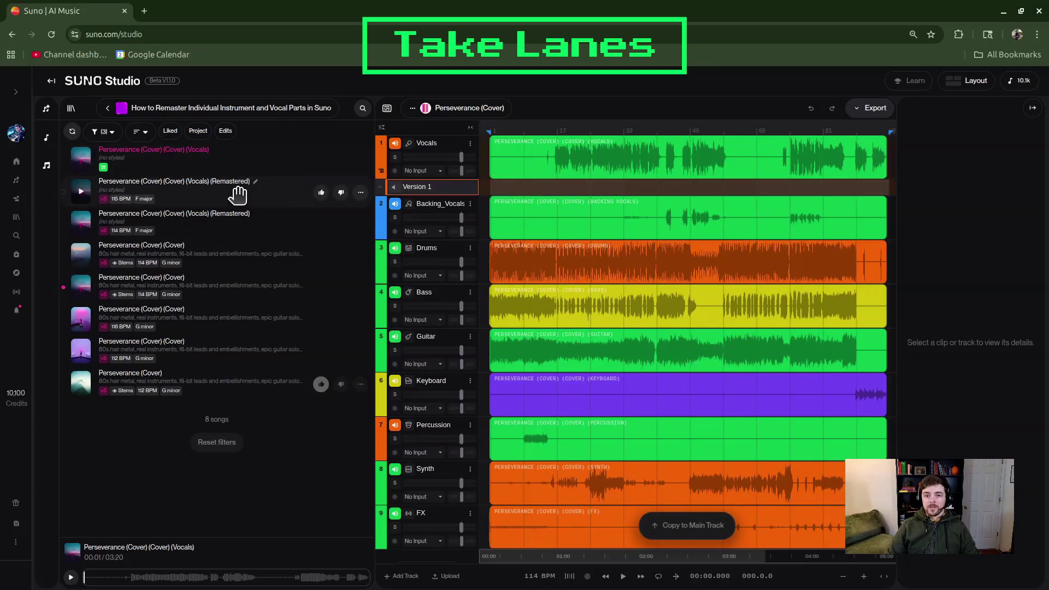
drag(225, 195, 495, 187)
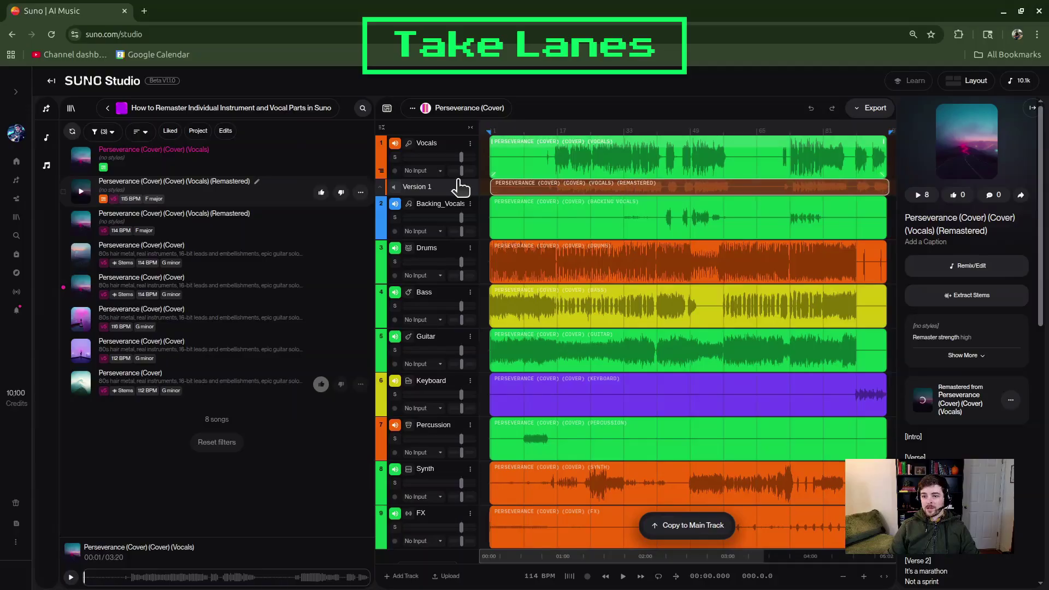
click(382, 189)
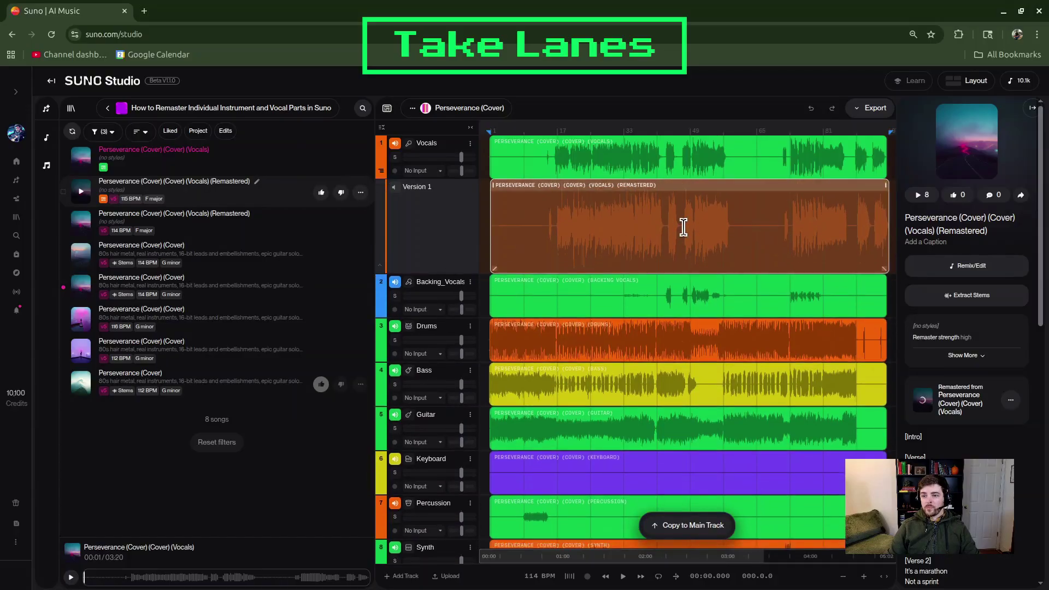
Copy the short vocal phrase between bars 33 and 49 from the remastered take lane to the main Vocals track
drag(684, 227, 674, 258)
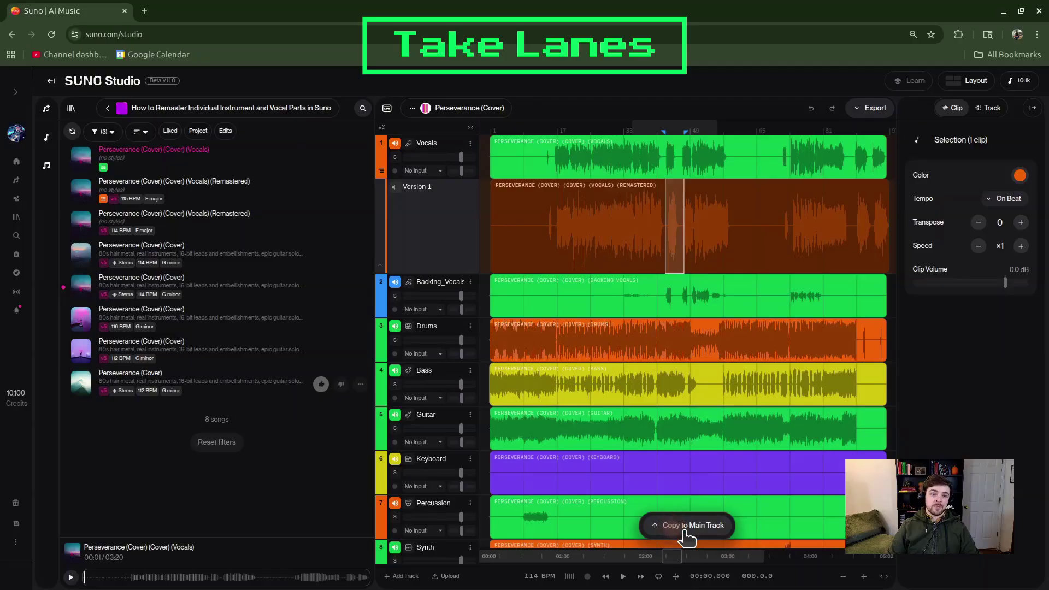
click(685, 529)
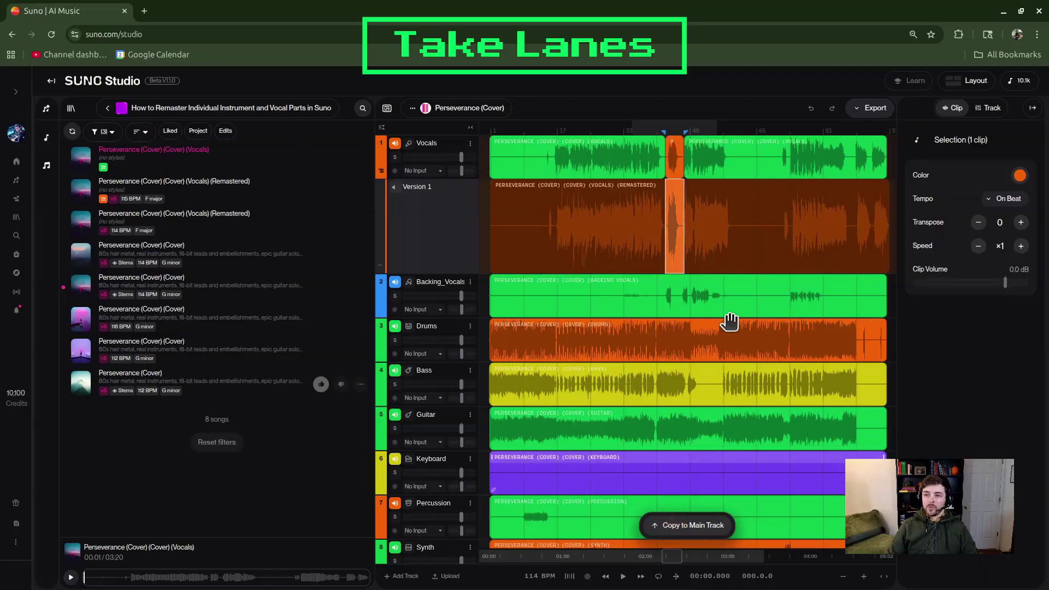
click(646, 151)
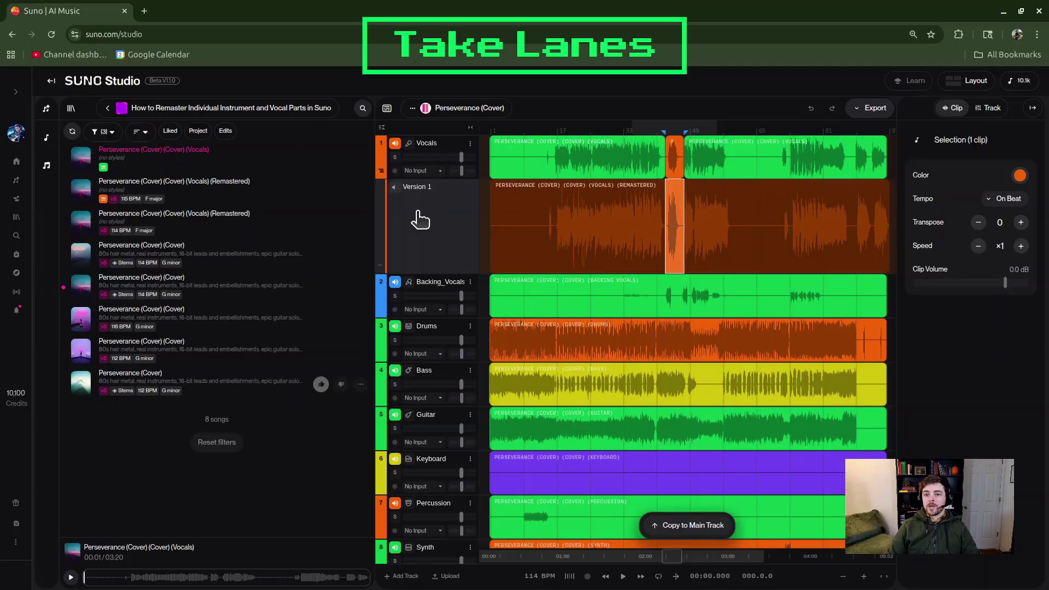
click(671, 158)
click(690, 155)
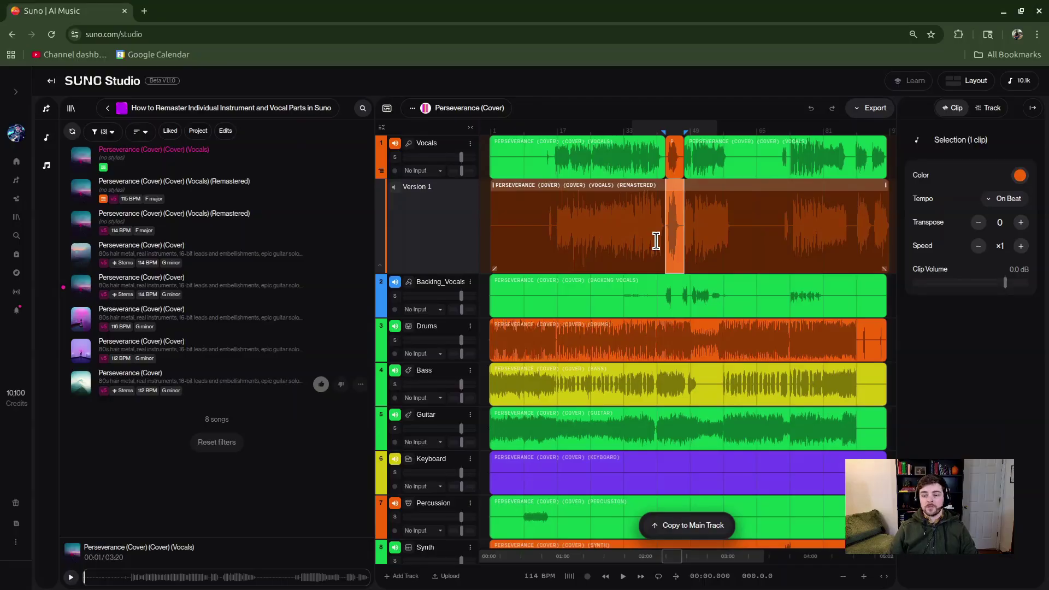
Open the Remaster settings for the Drums stem from the Drums clip's stems list and close them without remastering
click(637, 328)
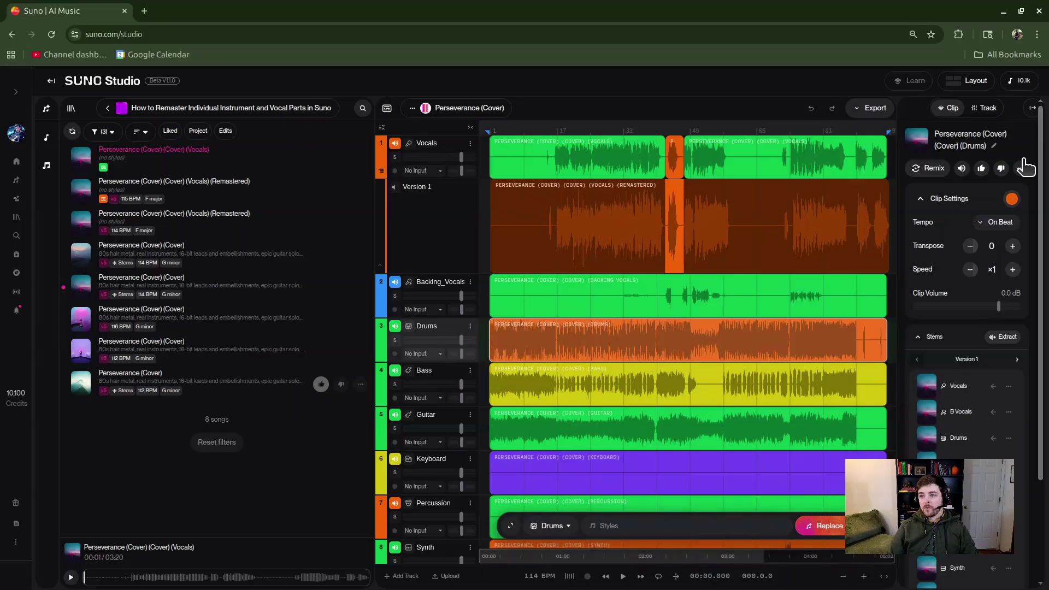
scroll(1043, 293, down, 3)
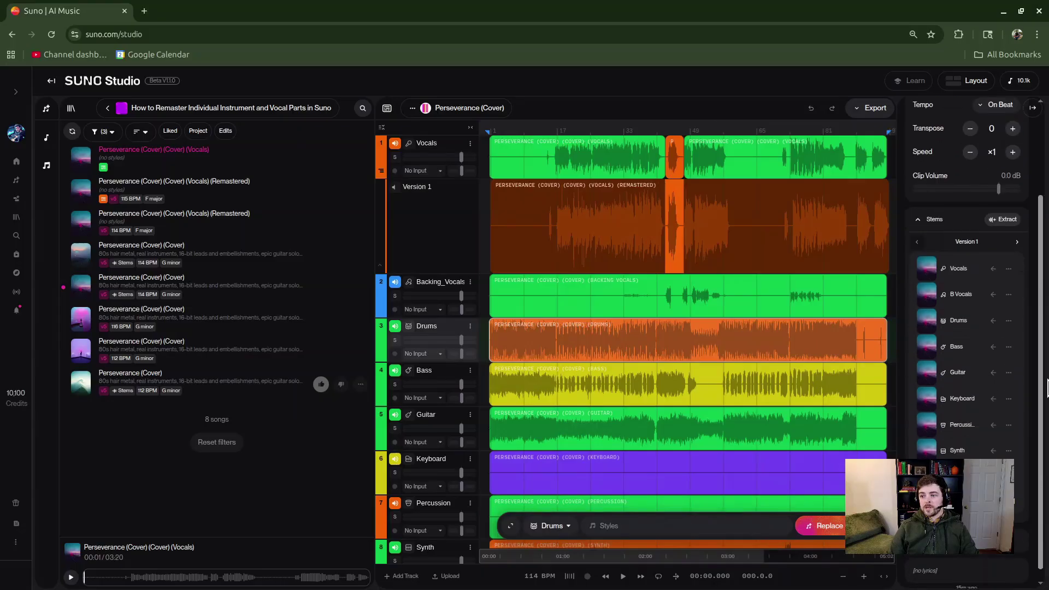
click(1009, 282)
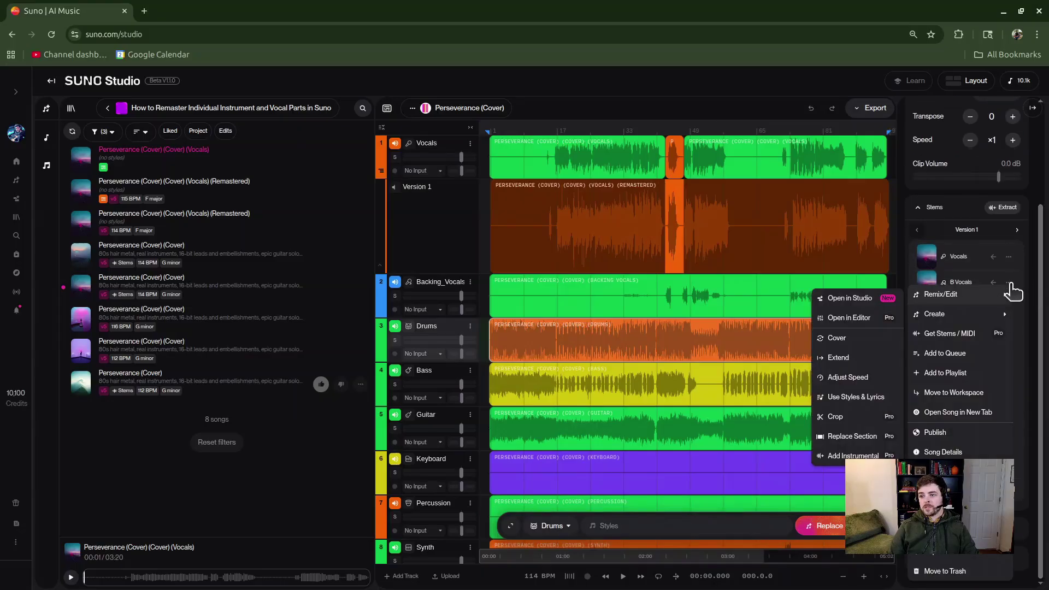
click(1047, 320)
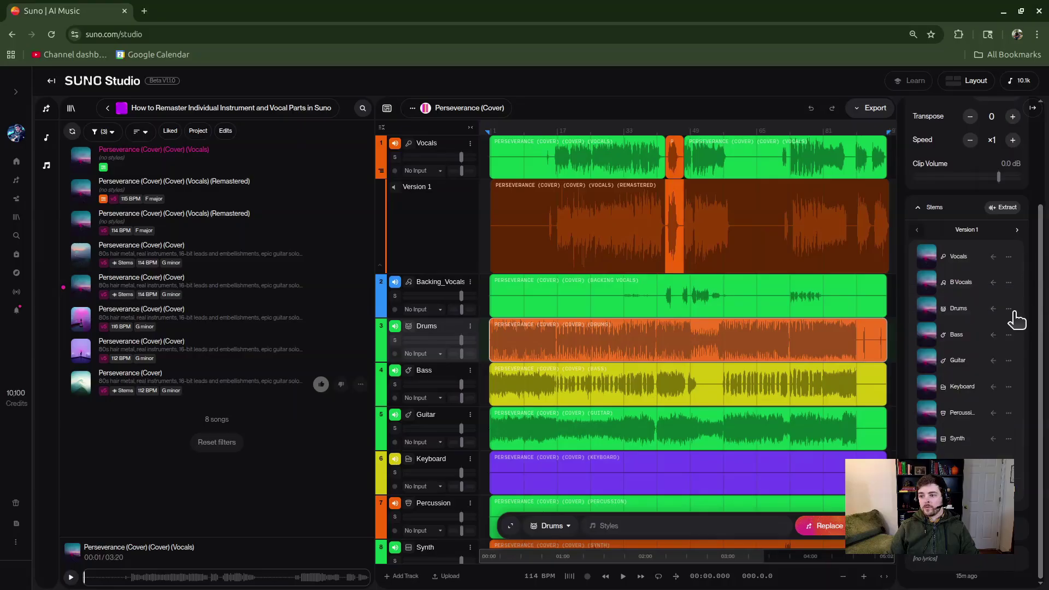
click(1010, 320)
mouse_move(990, 315)
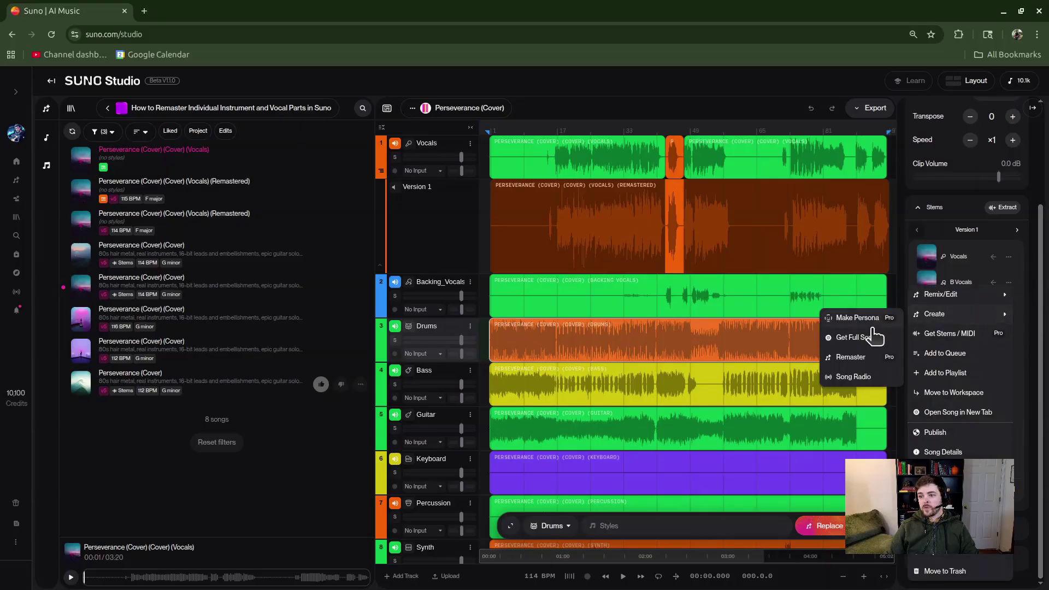
click(852, 358)
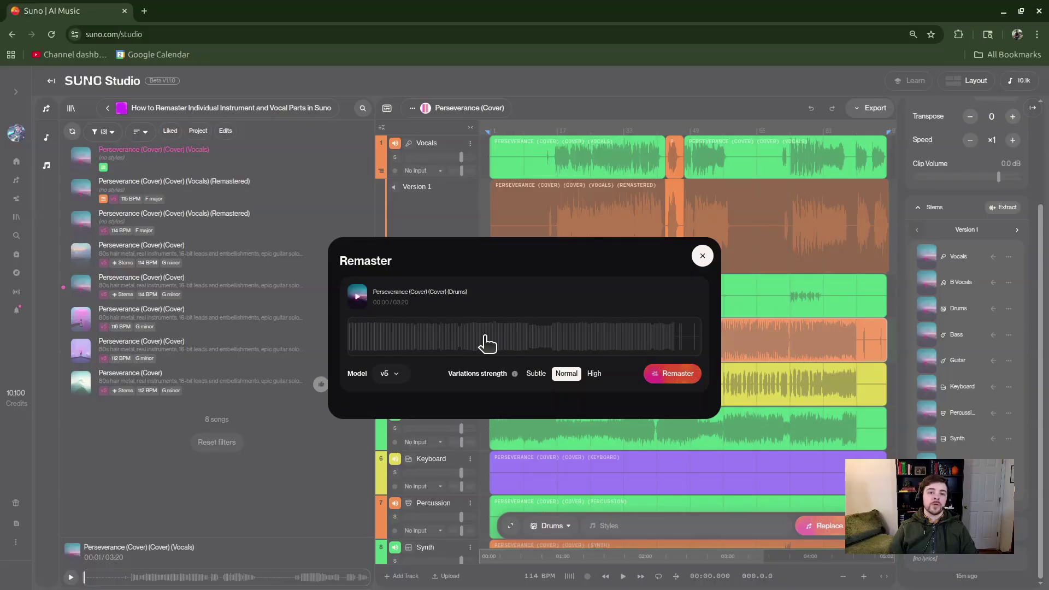
click(700, 254)
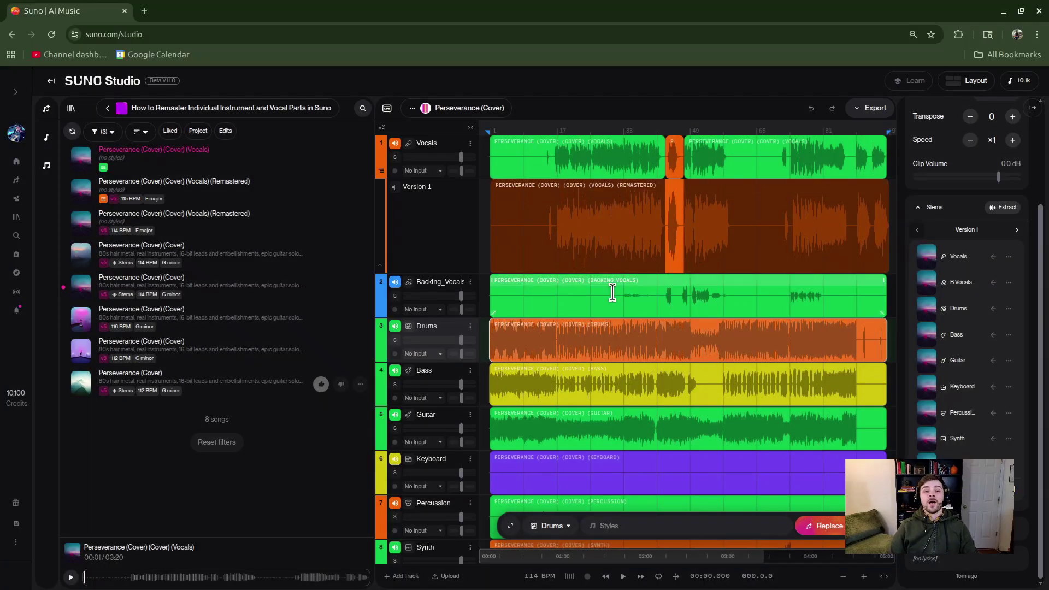